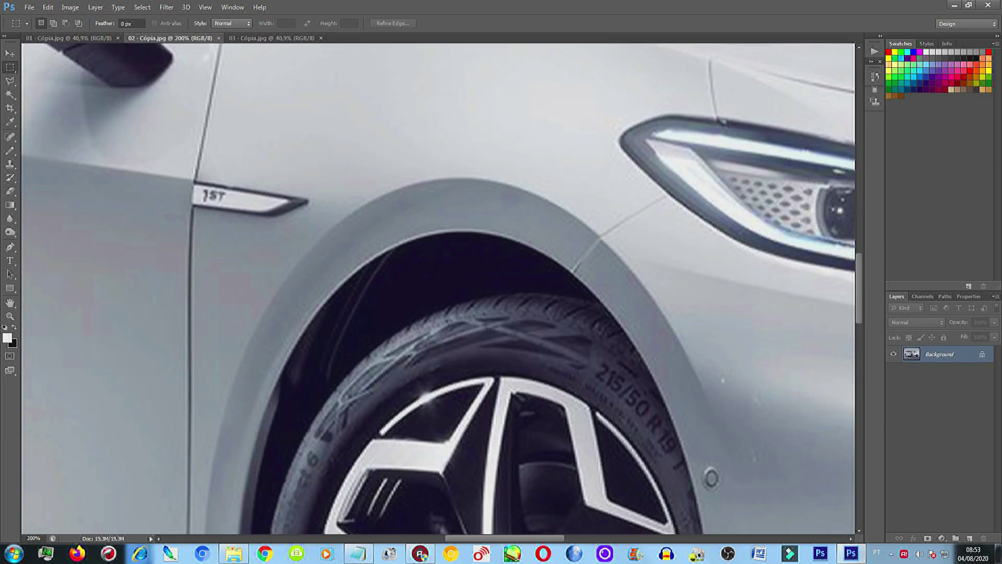
Scroll around the e-up! composite to inspect the pasted ID.3 fender and wheel arch
scroll(533, 287, up, 5)
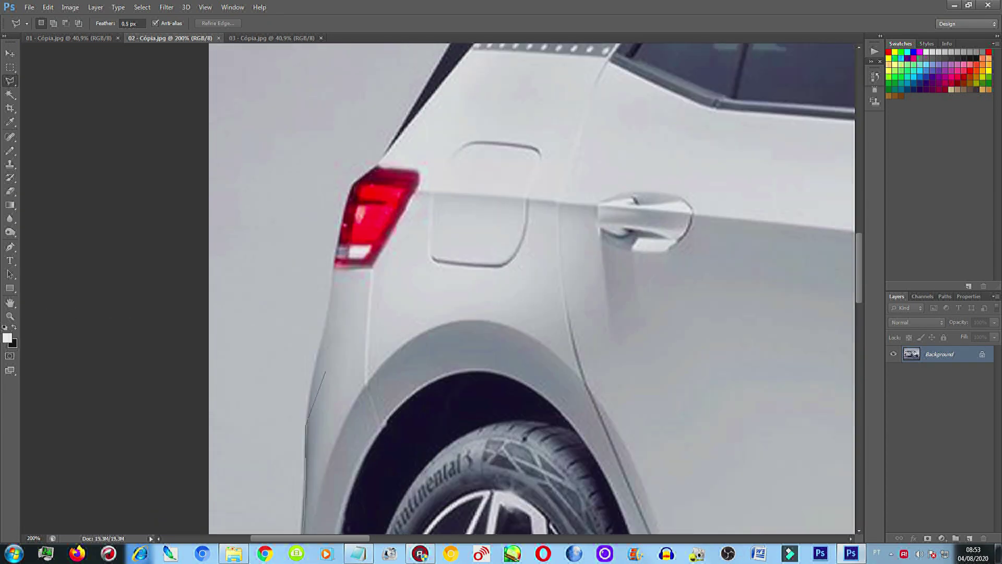
scroll(438, 287, up, 8)
scroll(439, 287, right, 8)
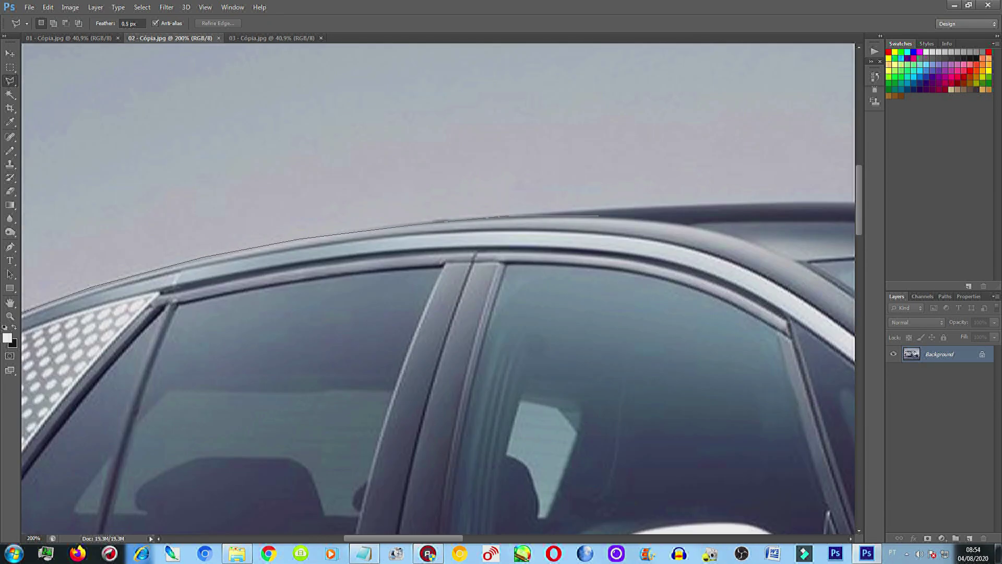
scroll(438, 287, down, 10)
scroll(438, 287, right, 6)
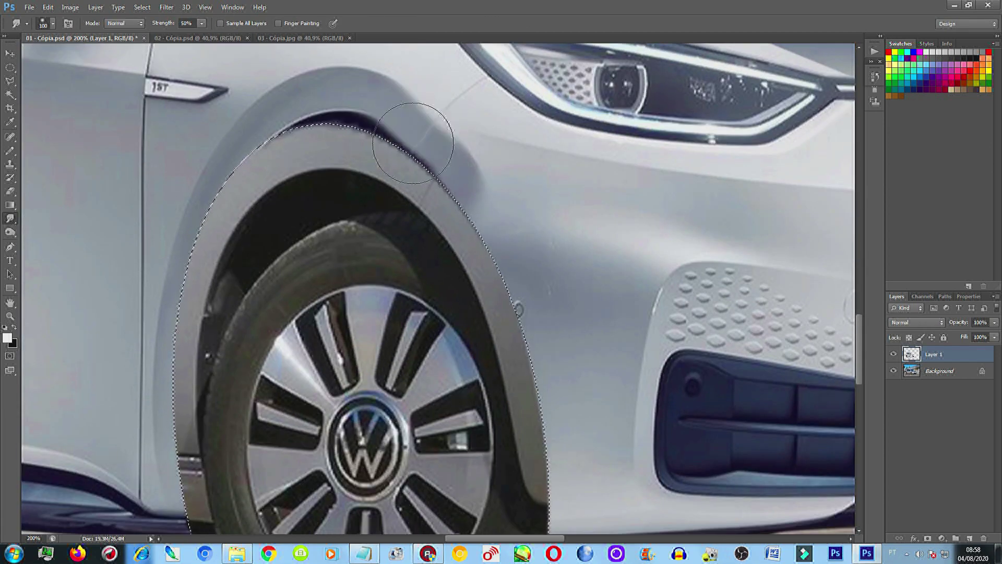
Center the front wheel arch in view and select the background photo layer
scroll(361, 156, up, 1)
drag(308, 201, 481, 197)
scroll(447, 335, down, 2)
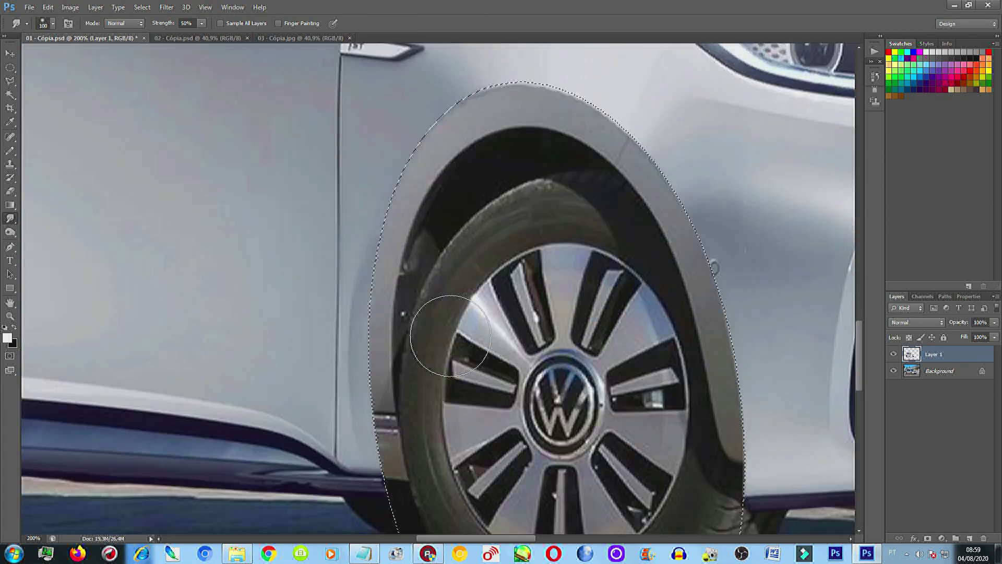
scroll(385, 330, down, 2)
scroll(432, 129, up, 3)
key(alt+bracketleft)
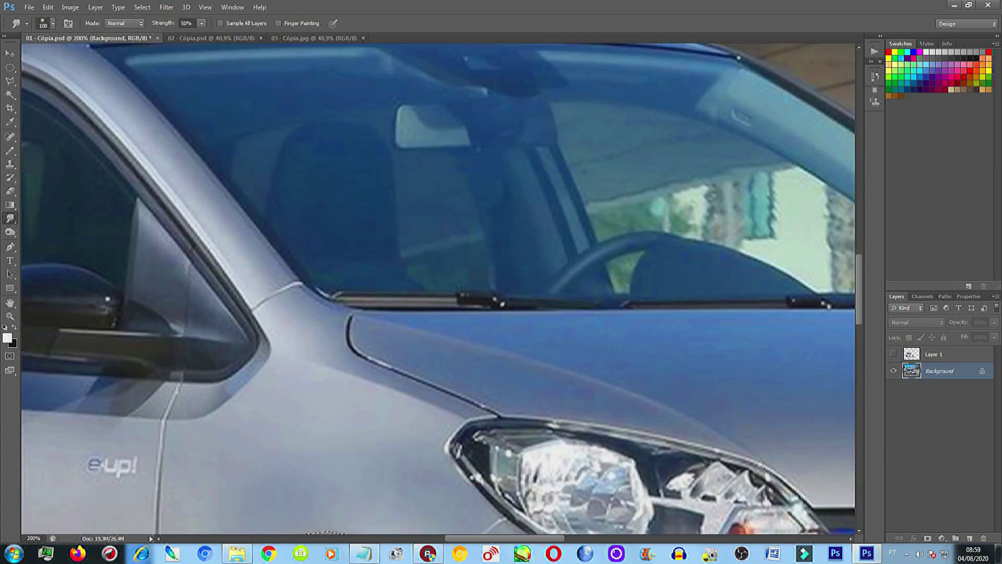
Select and smudge the rear arch edge, then fit the whole car in view
key(m)
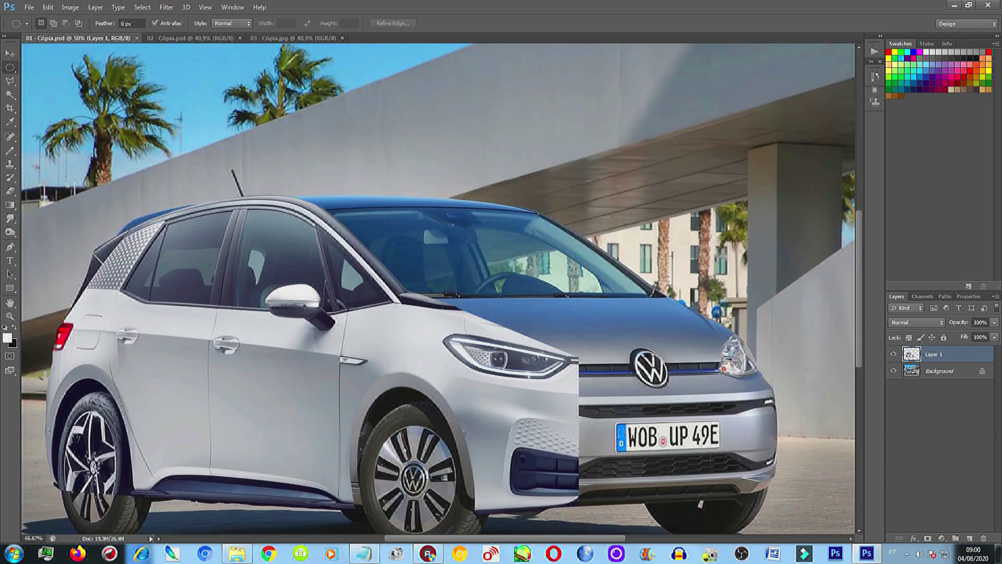
key(l)
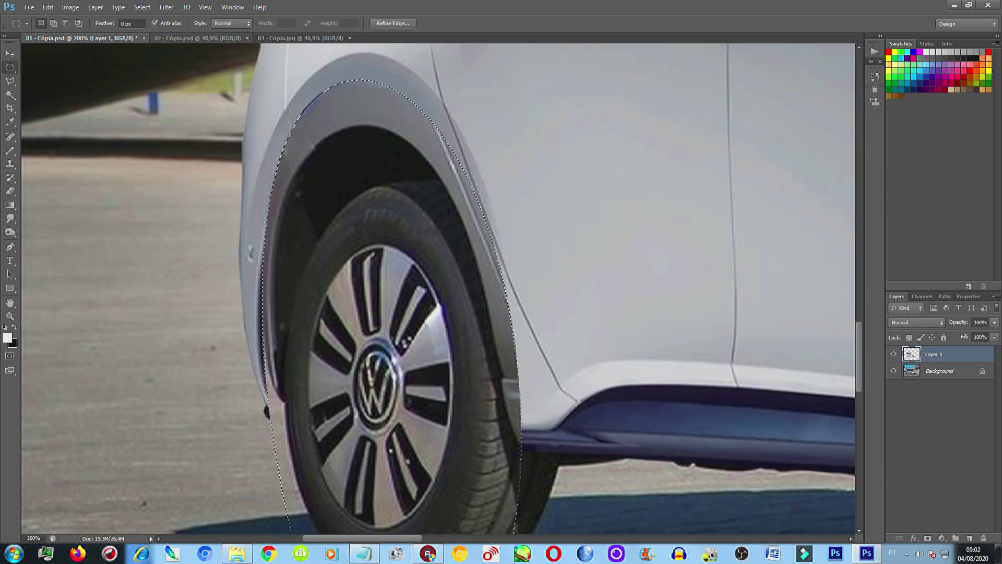
scroll(481, 327, up, 2)
key(r)
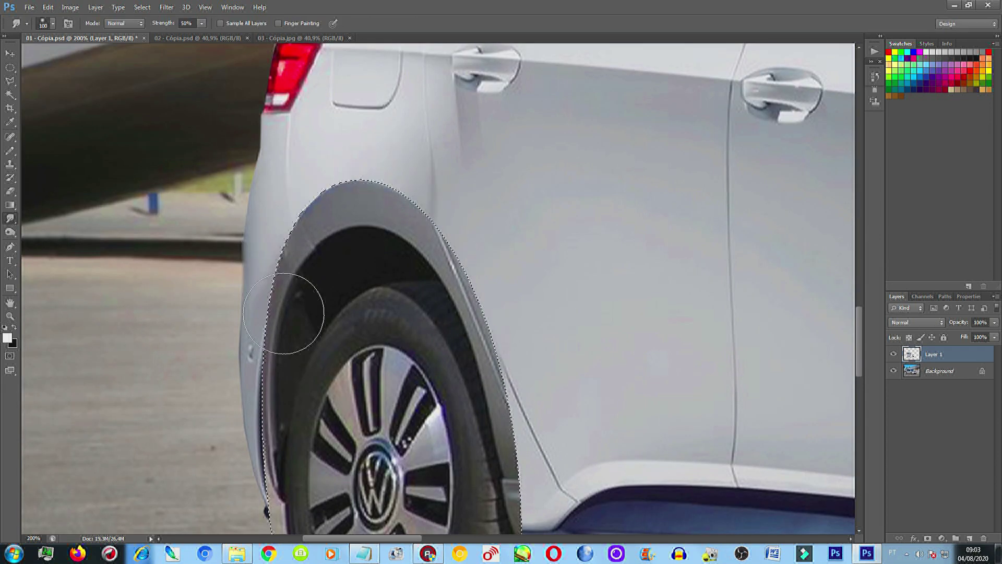
scroll(283, 313, down, 1)
key(ctrl+0)
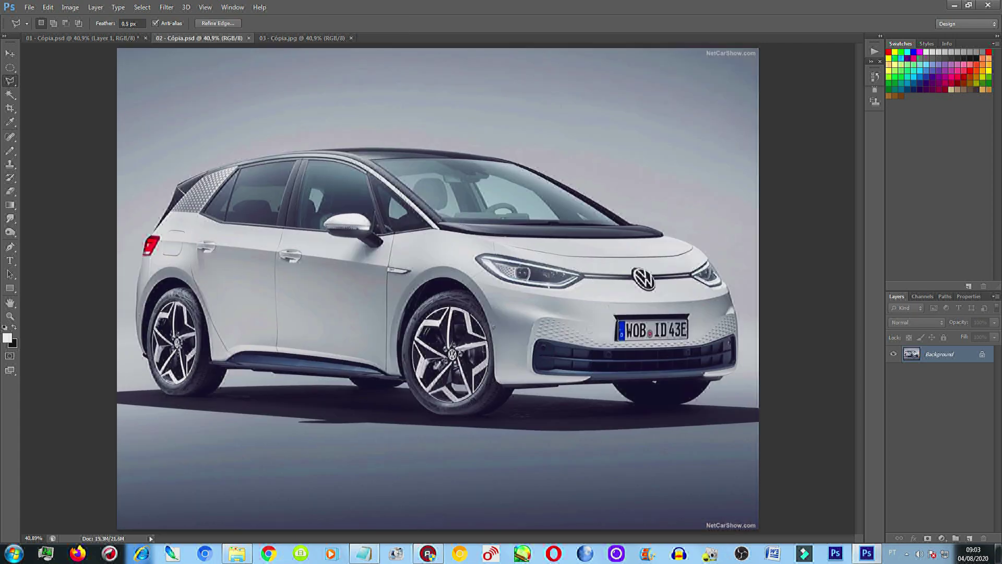
Set the pasted bumper layer to 33% opacity, stretch it into alignment, and save
scroll(438, 287, right, 3)
scroll(438, 287, up, 4)
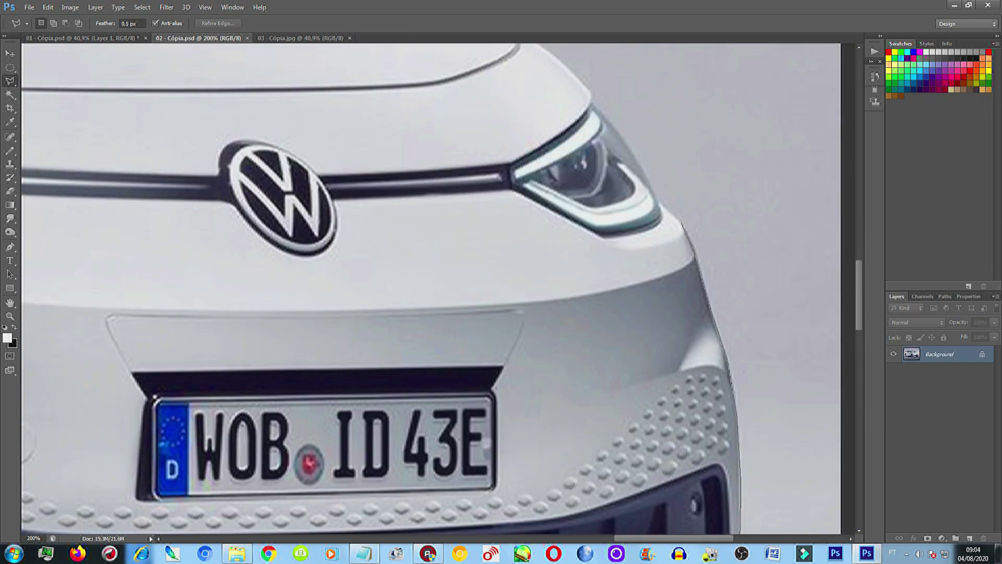
scroll(438, 287, up, 4)
scroll(438, 287, up, 2)
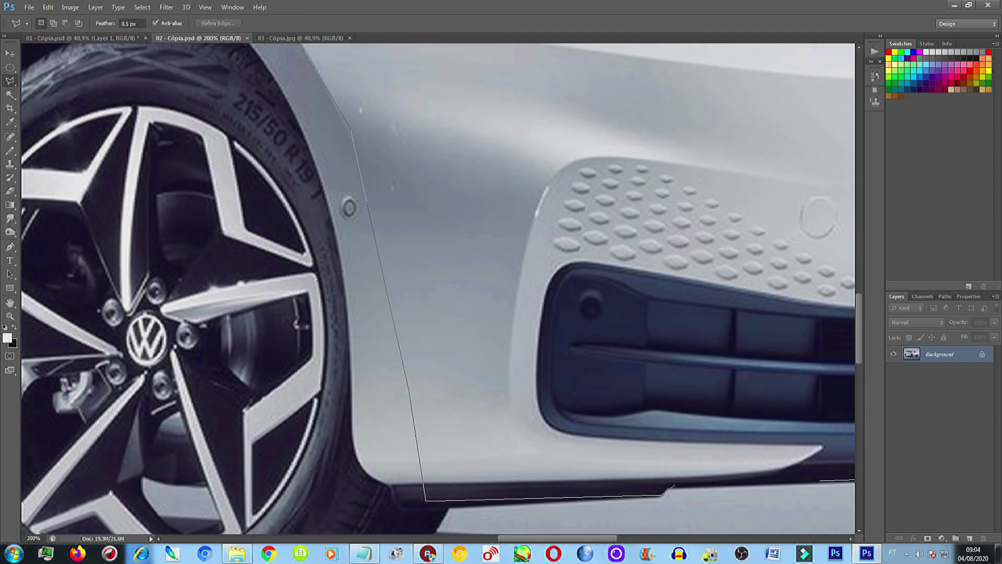
key(ctrl+1)
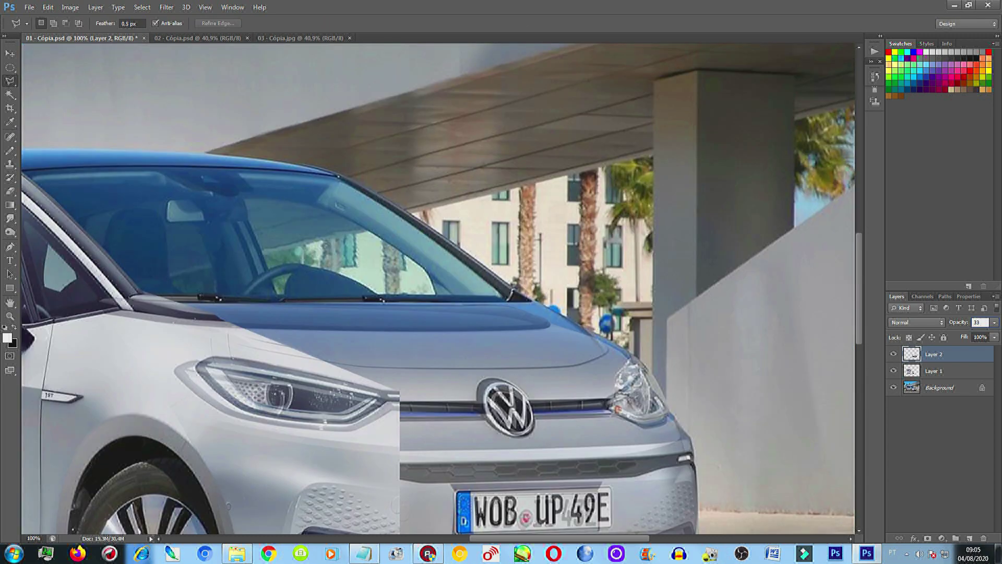
drag(118, 313, 126, 315)
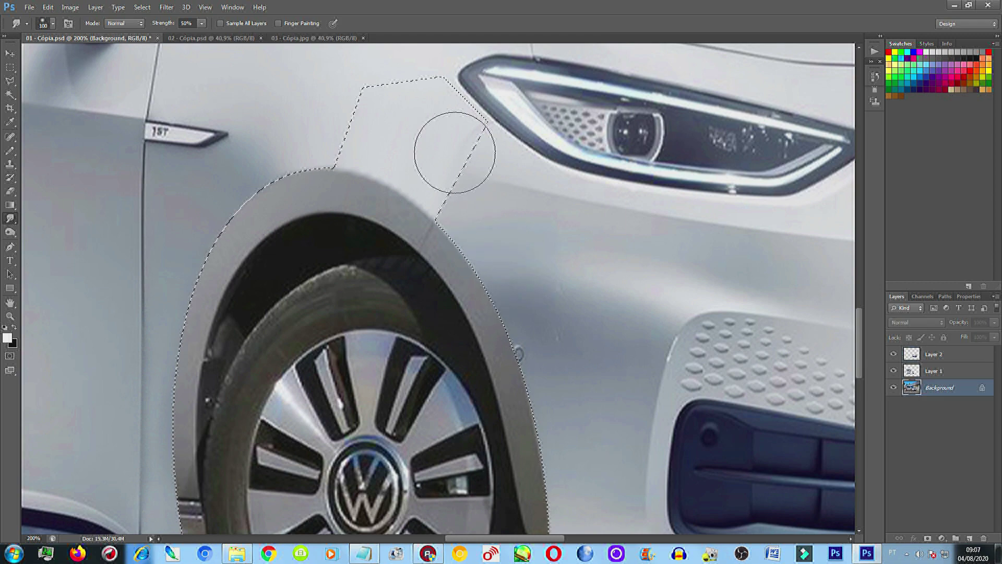
key(ctrl+0)
key(ctrl+s)
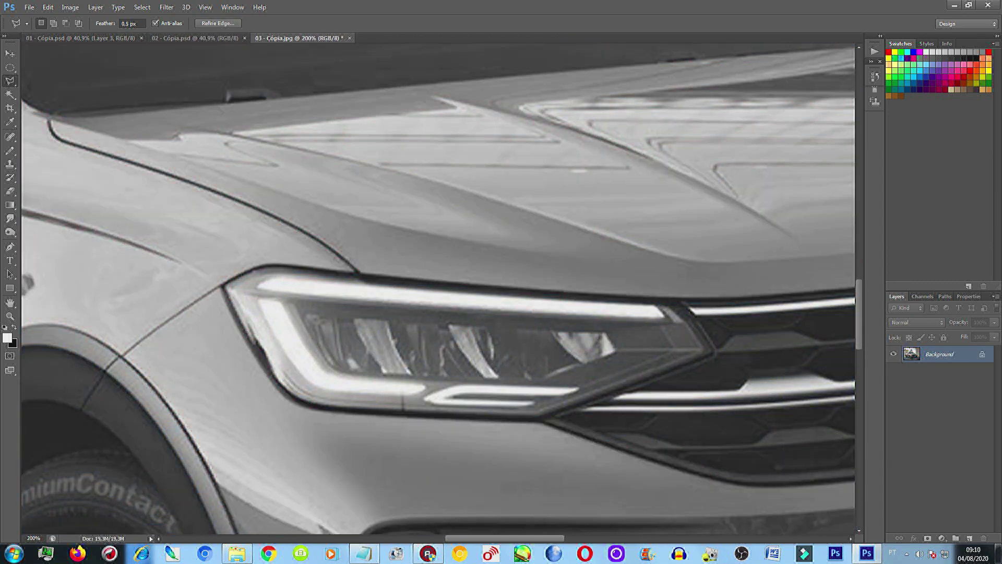
Rotate, narrow and position the pasted headlight to match the car's front
key(Return)
scroll(438, 292, right, 10)
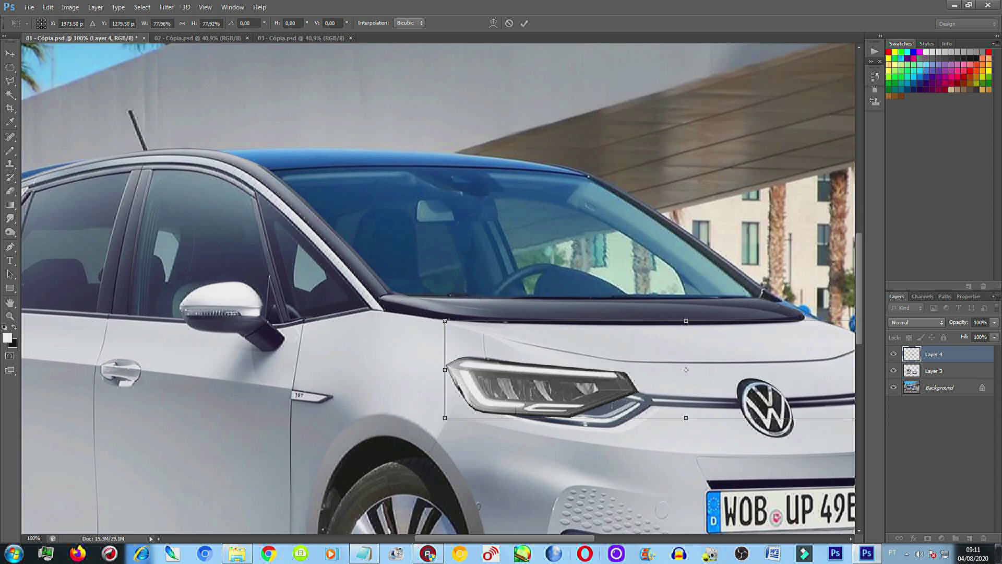
drag(809, 357, 597, 266)
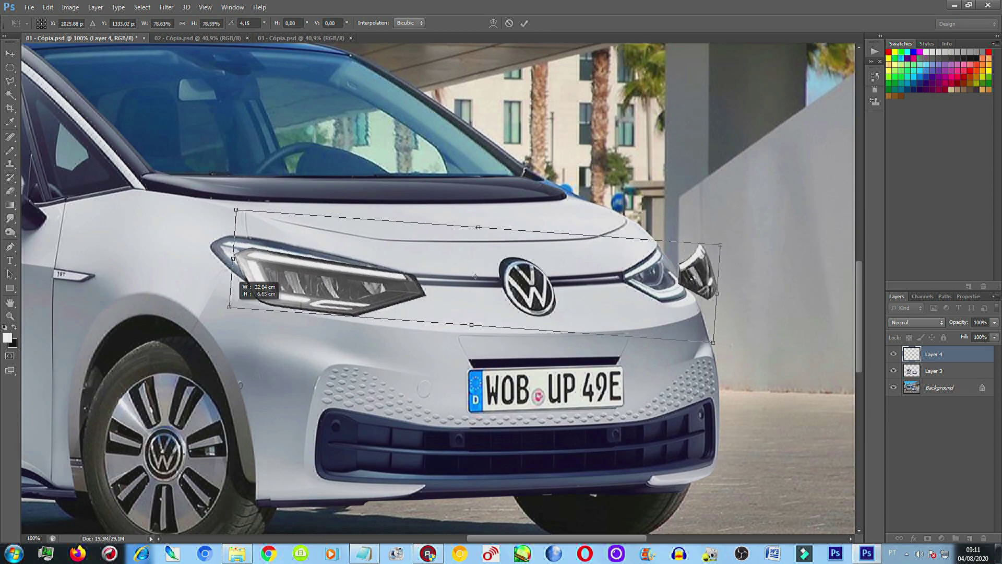
key(ctrl+t)
drag(234, 267, 231, 275)
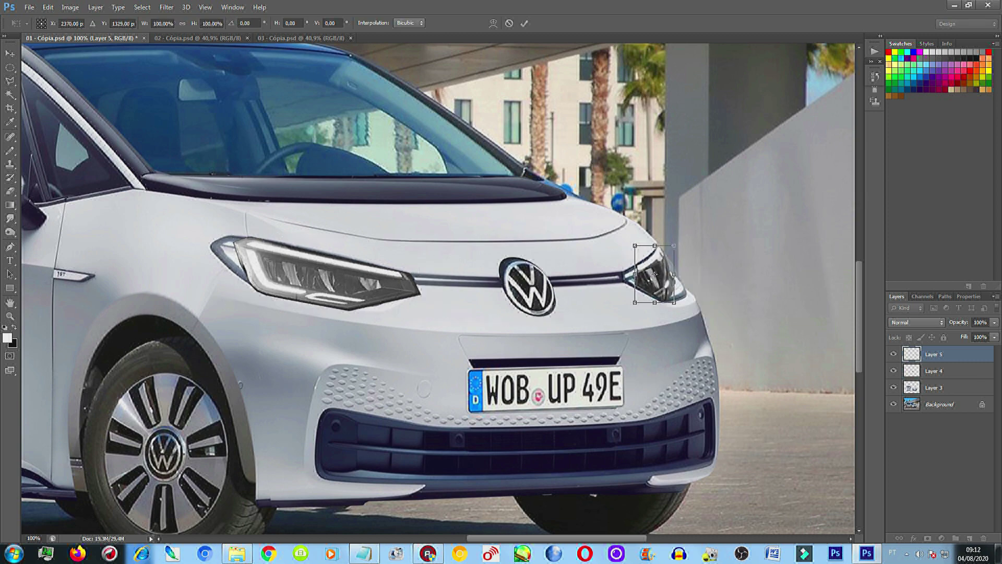
drag(655, 274, 492, 254)
key(ctrl+plus)
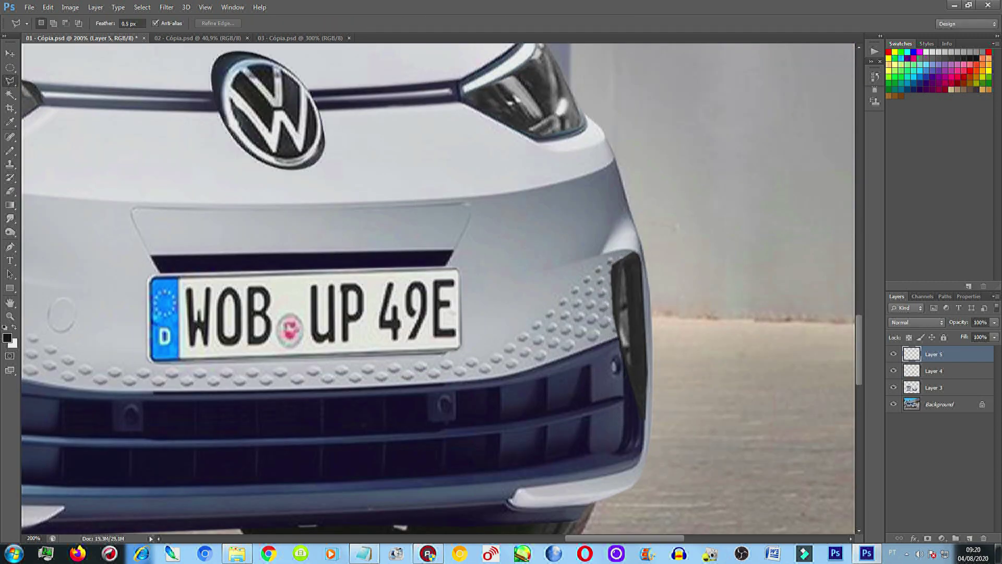
Rotate the canvas view and resize the elliptical hubcap selection with Transform Selection
key(r)
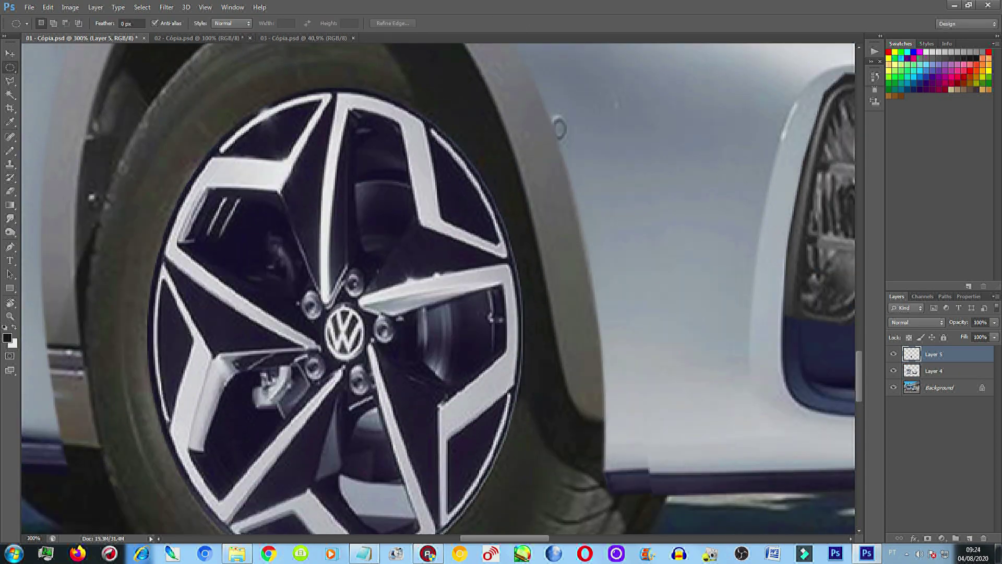
right_click(424, 251)
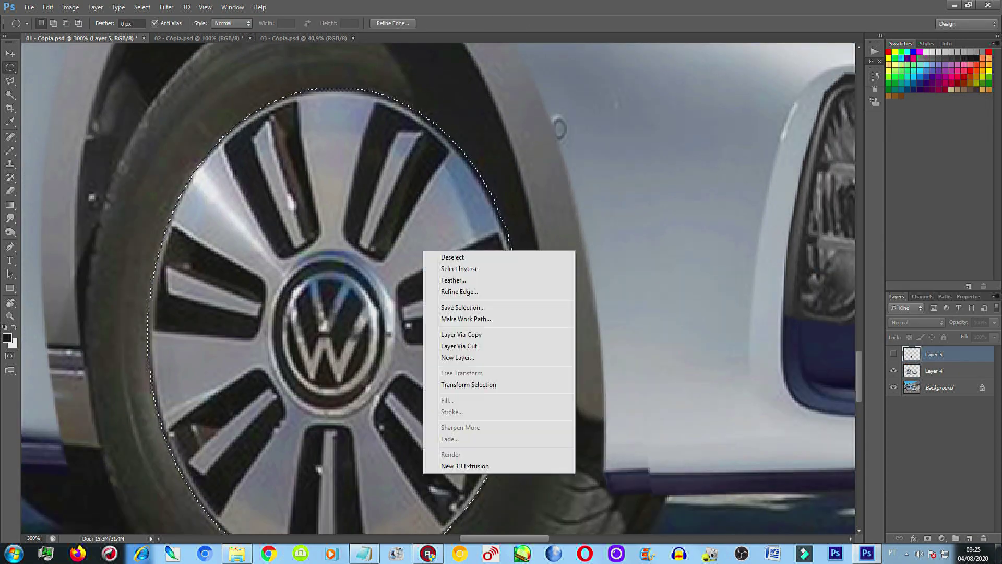
click(468, 384)
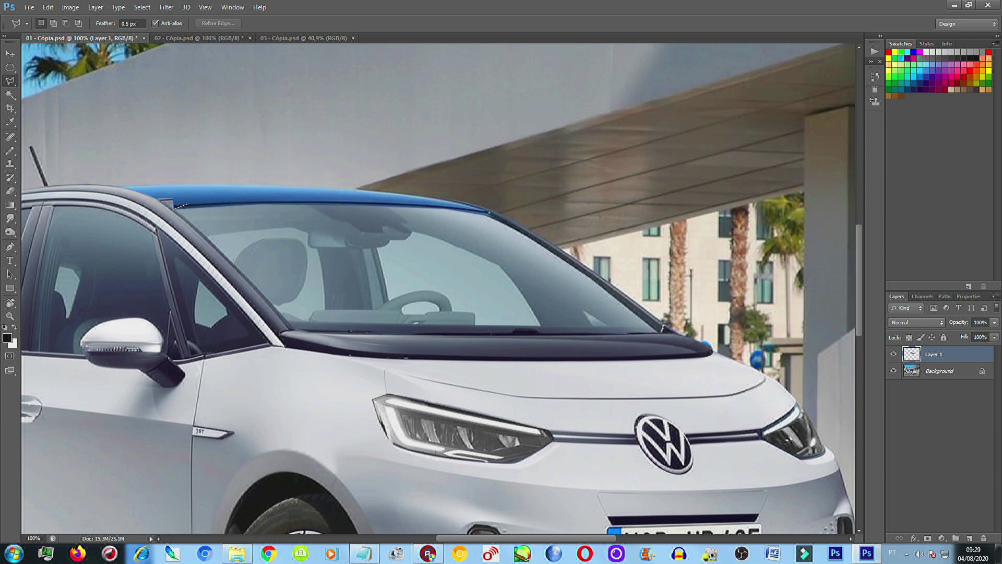
Fit the whole car image in the window
key(ctrl+0)
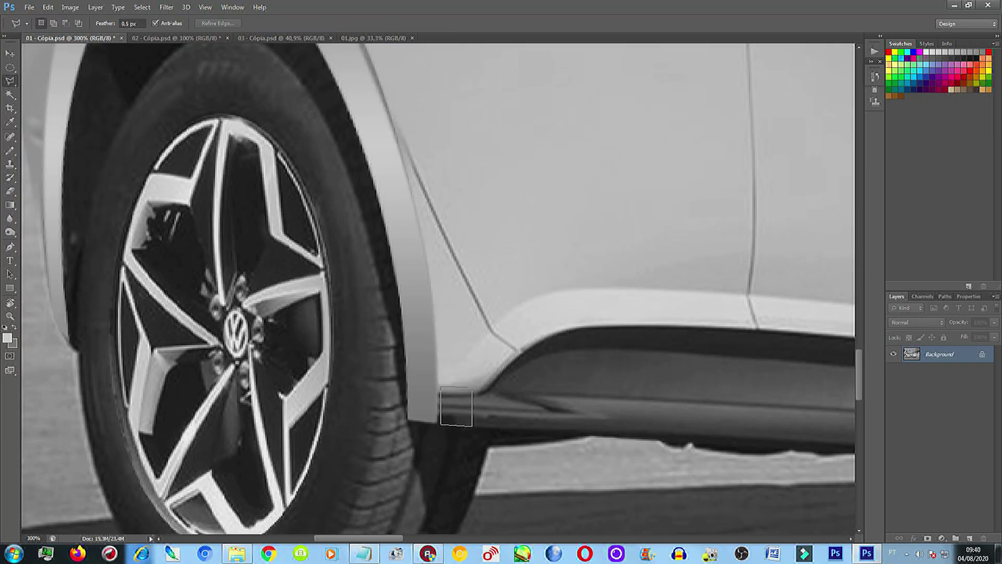
Copy the selected patch onto its own layer and transform it into place
key(ctrl+j)
key(ctrl+t)
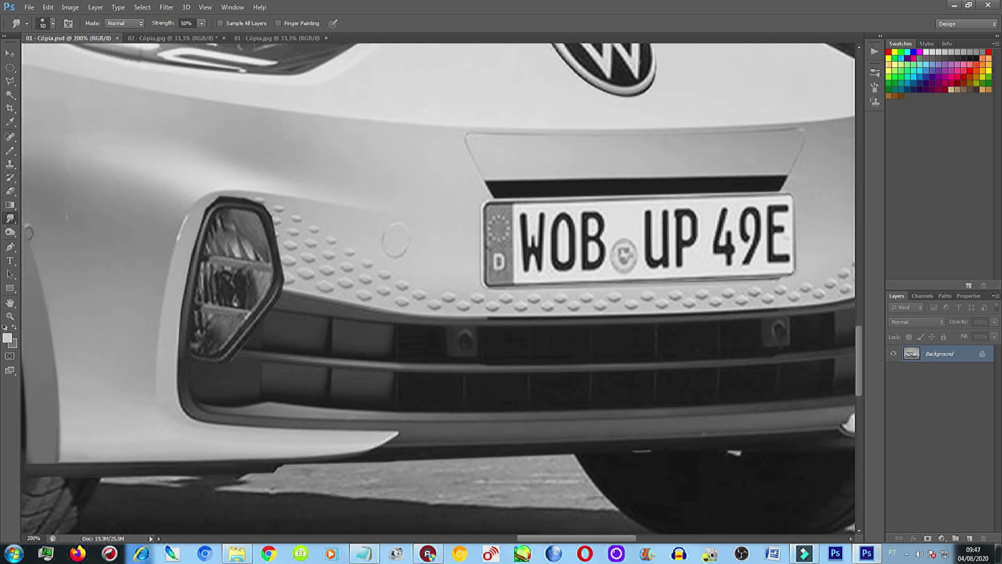
Close a polygonal selection around the headlight's lower light strip
scroll(571, 533, left, 3)
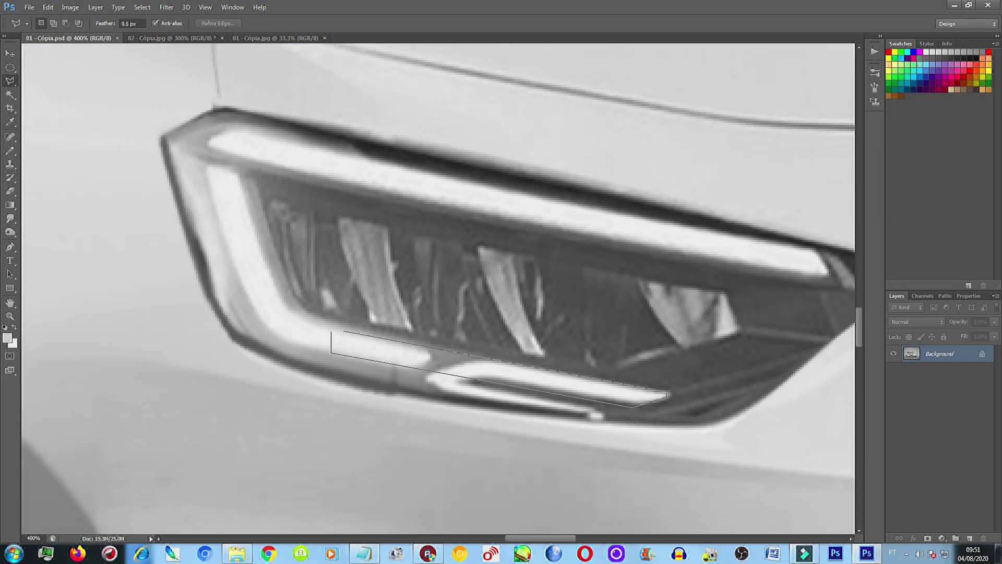
click(332, 331)
click(623, 406)
click(656, 288)
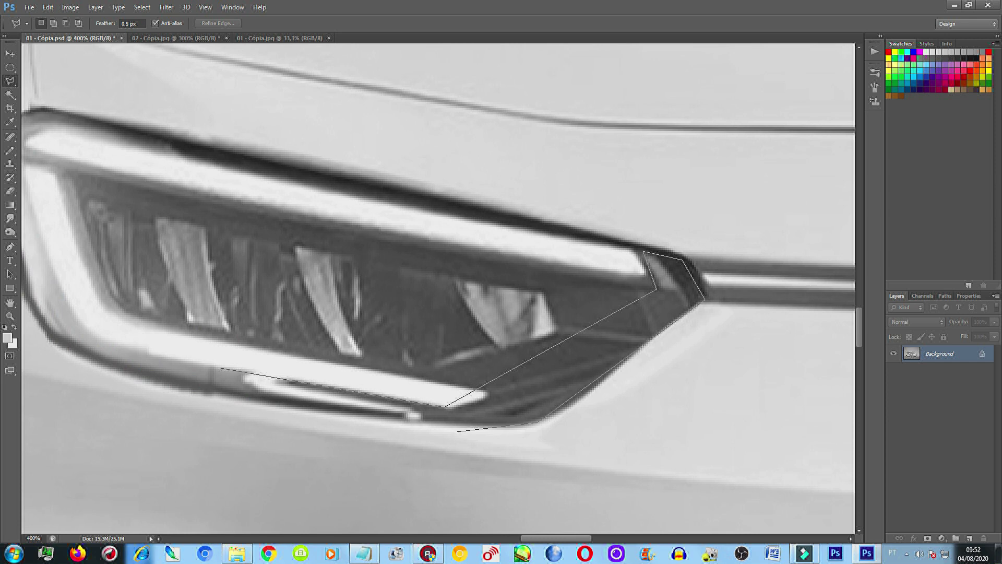
double_click(457, 431)
Save the light strip selection and begin choosing a new background colour
right_click(526, 155)
click(553, 219)
click(586, 159)
click(11, 342)
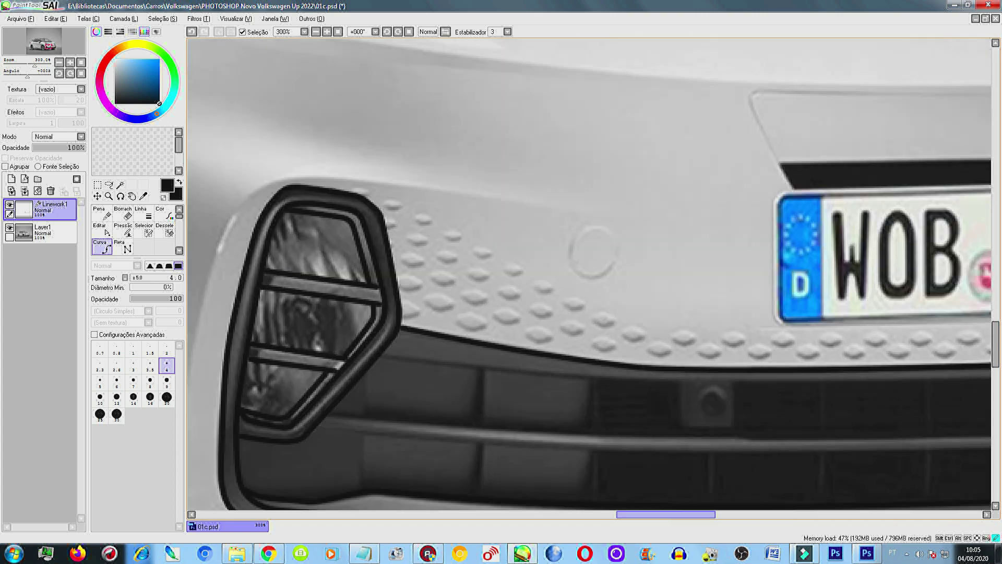
Trace the licence plate border and headlight white strip in black, then save
scroll(568, 421, left, 10)
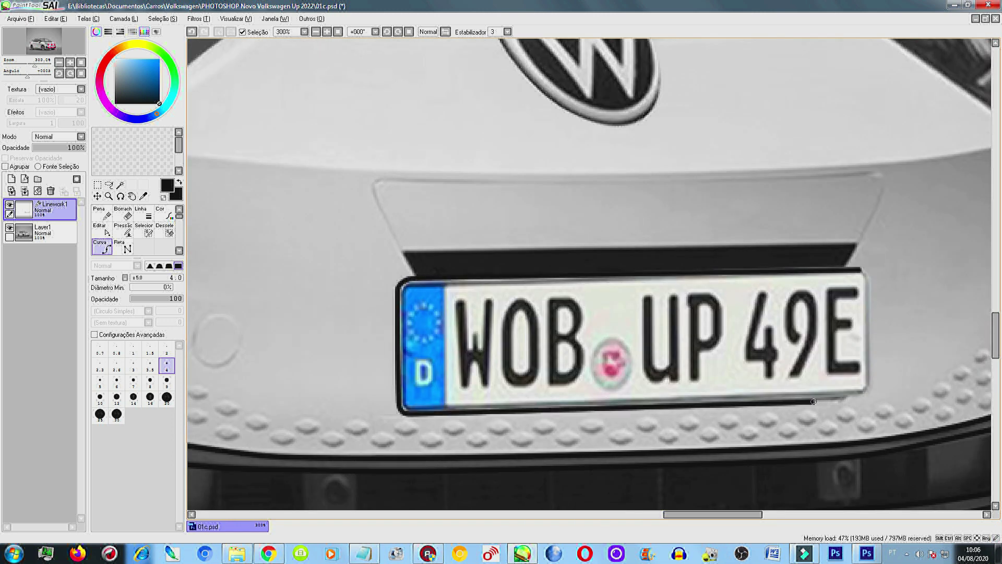
click(831, 265)
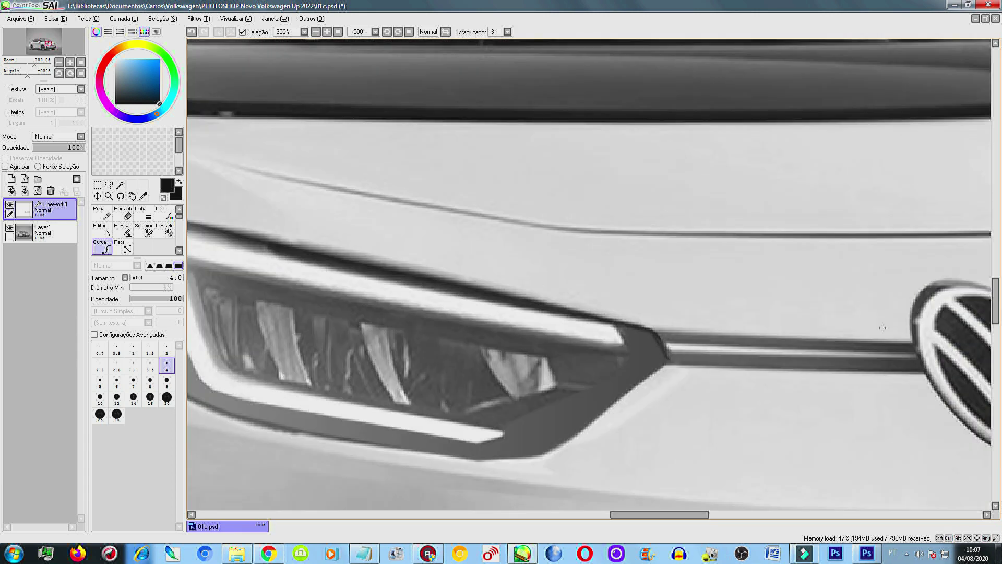
scroll(598, 202, down, 1)
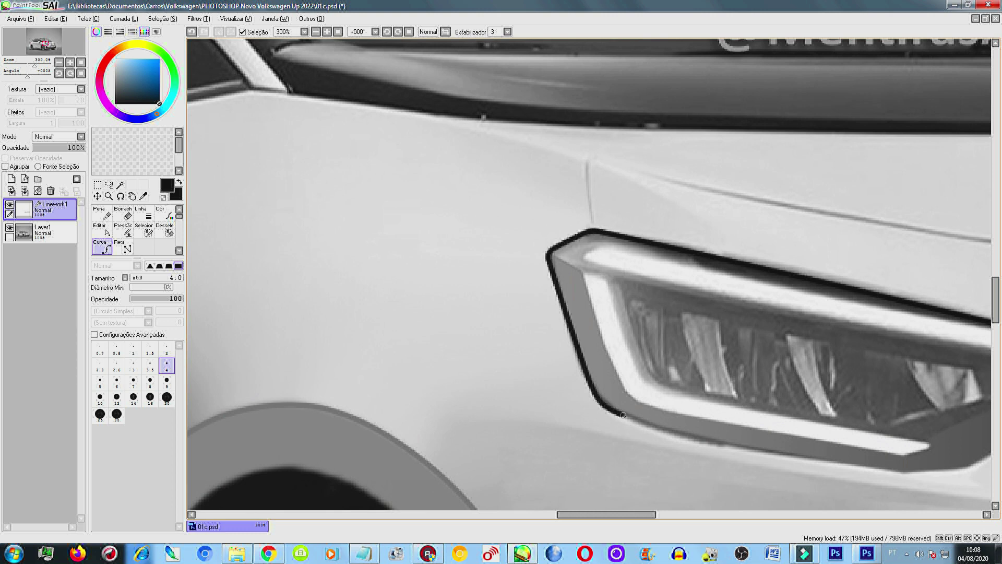
scroll(622, 415, right, 5)
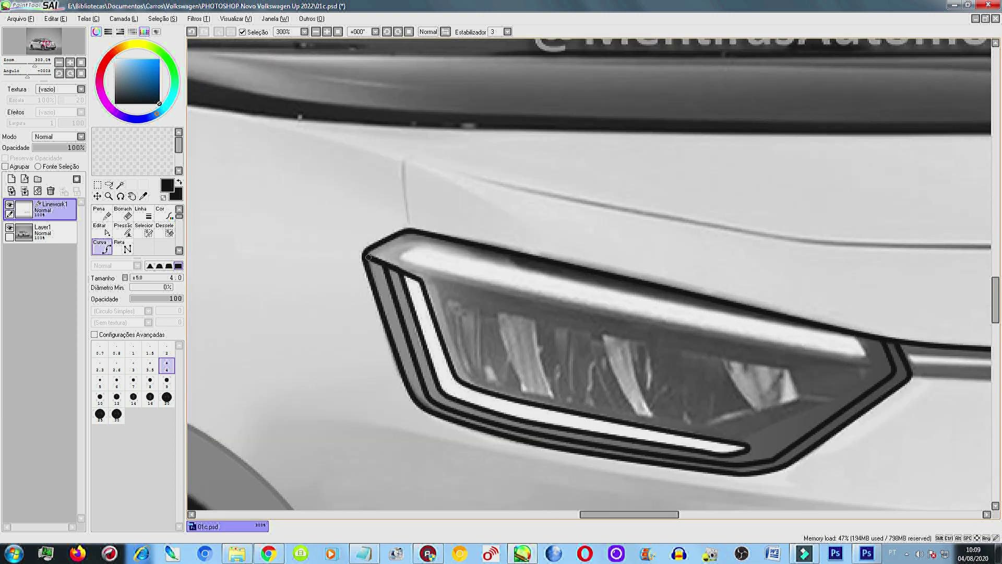
click(869, 359)
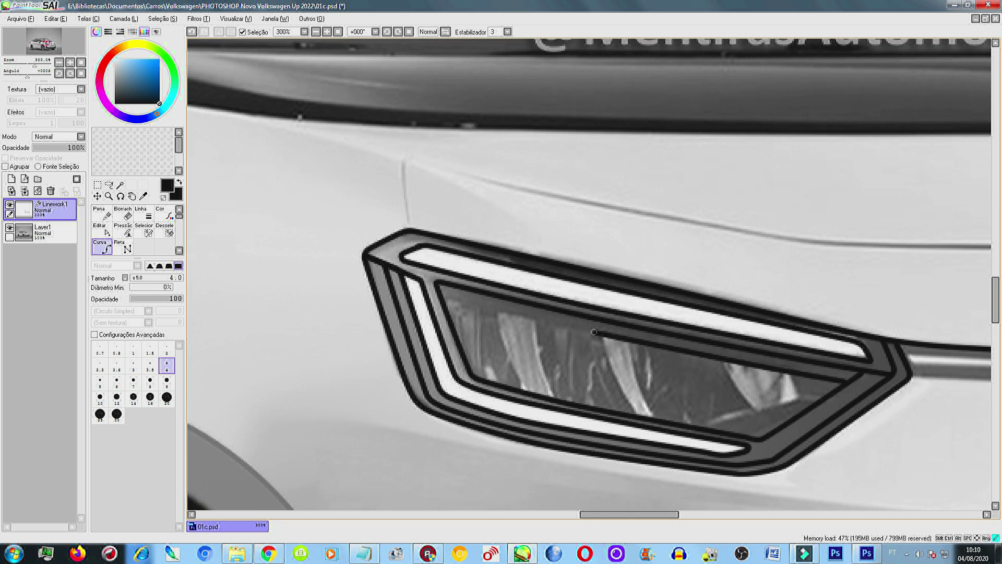
key(ctrl+s)
Draw the bonnet line curving toward the wheel arch, zooming to check it
scroll(678, 292, down, 3)
scroll(571, 185, up, 2)
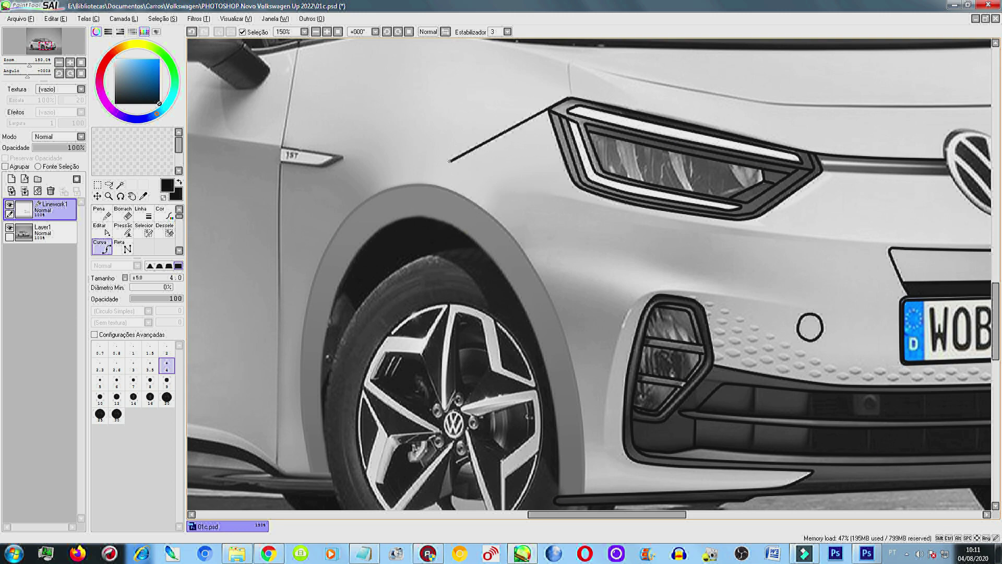
click(449, 161)
scroll(449, 161, down, 3)
scroll(407, 219, up, 3)
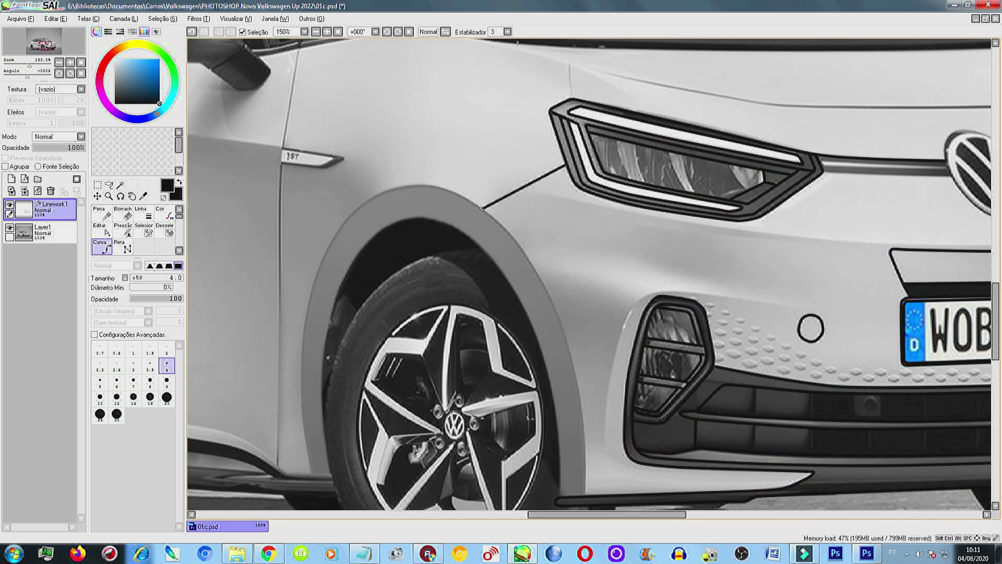
scroll(481, 208, down, 3)
scroll(574, 235, up, 3)
scroll(574, 234, up, 2)
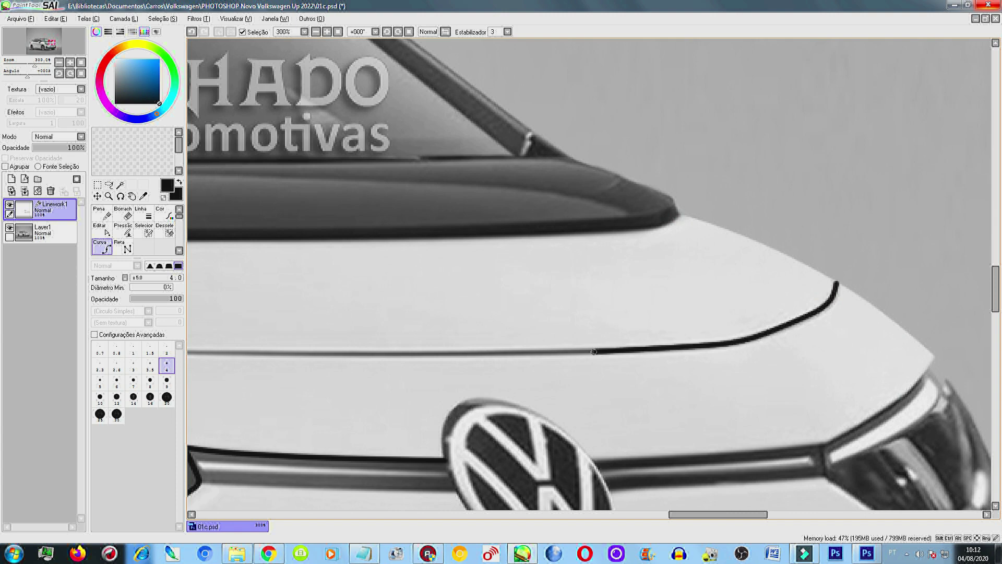
scroll(594, 352, down, 2)
scroll(719, 260, up, 2)
scroll(703, 330, down, 3)
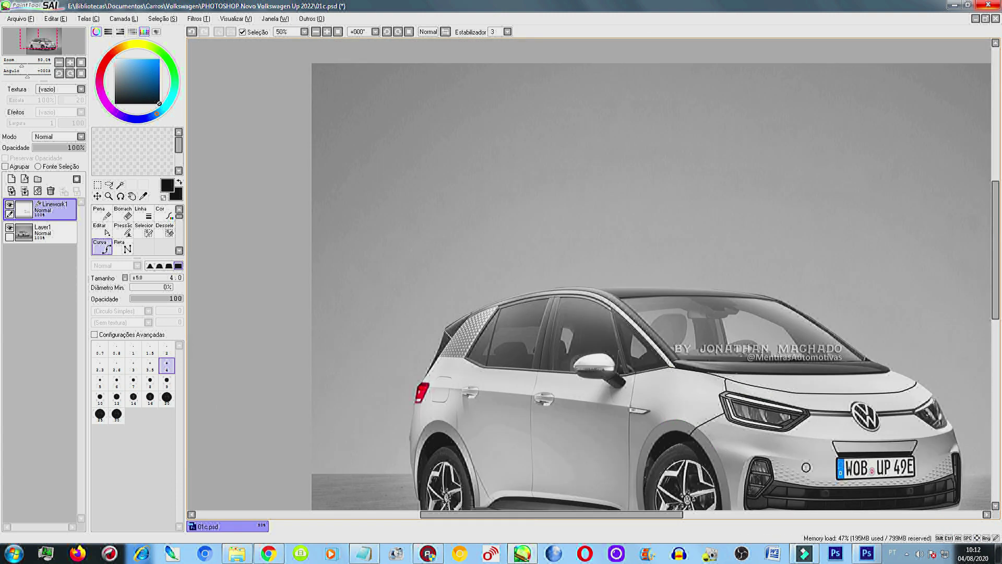
scroll(314, 251, up, 2)
scroll(315, 251, up, 1)
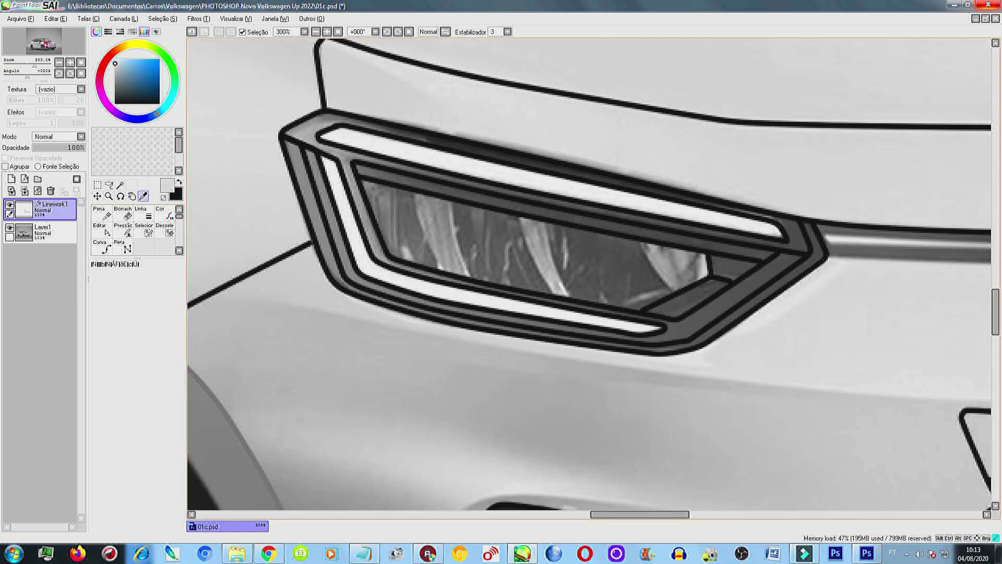
scroll(852, 267, down, 2)
scroll(582, 174, up, 2)
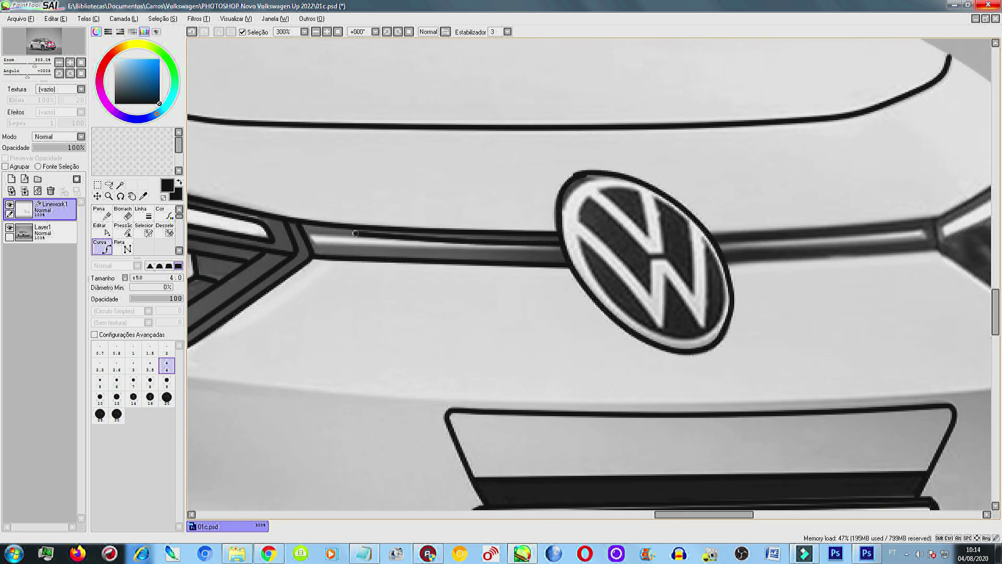
scroll(355, 233, down, 2)
scroll(522, 240, up, 2)
scroll(522, 240, down, 2)
scroll(548, 157, up, 2)
scroll(577, 264, down, 2)
scroll(576, 265, up, 2)
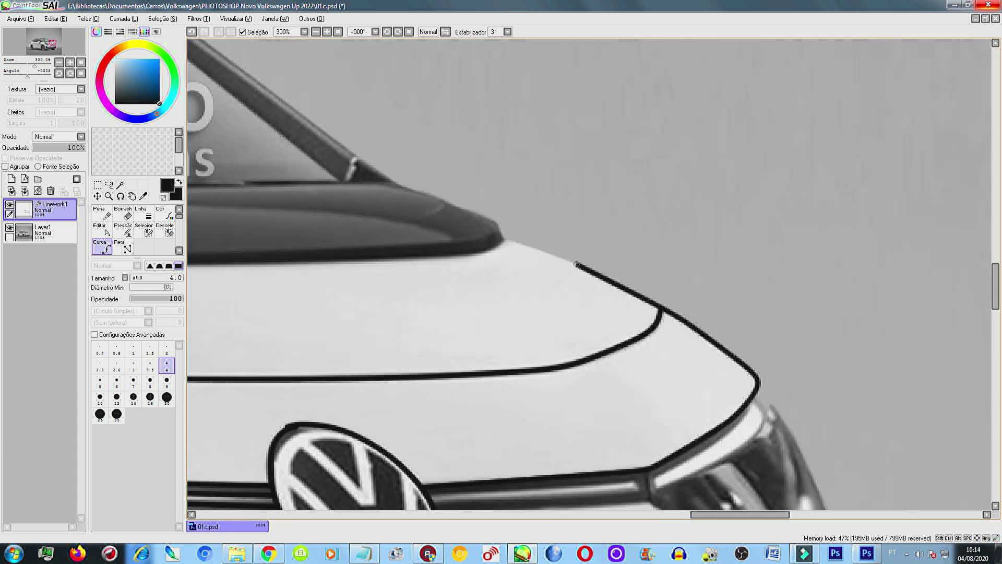
Pan the canvas to bring the windshield and roof edge into view
mouse_move(435, 198)
mouse_down()
mouse_move(585, 508)
mouse_move(507, 174)
mouse_up()
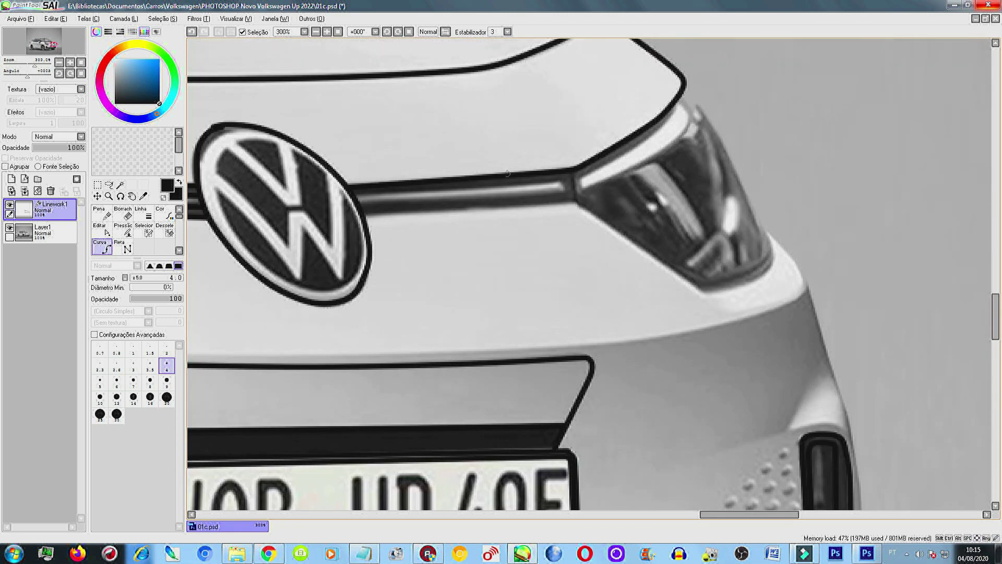
scroll(731, 112, down, 2)
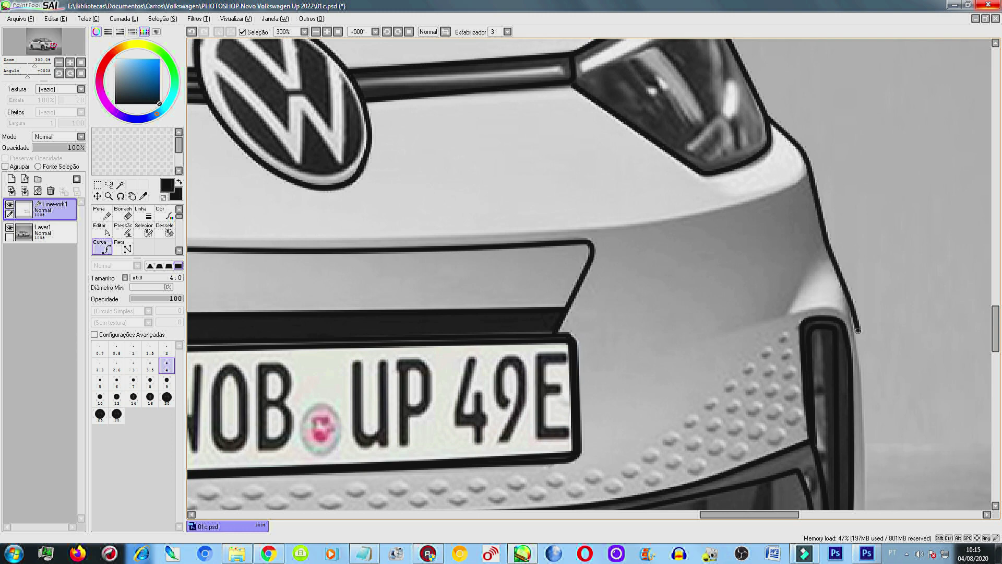
scroll(857, 330, down, 4)
scroll(648, 361, down, 1)
Pan and zoom across the car to review the windows, pillars, mirror and sill linework
scroll(845, 233, down, 3)
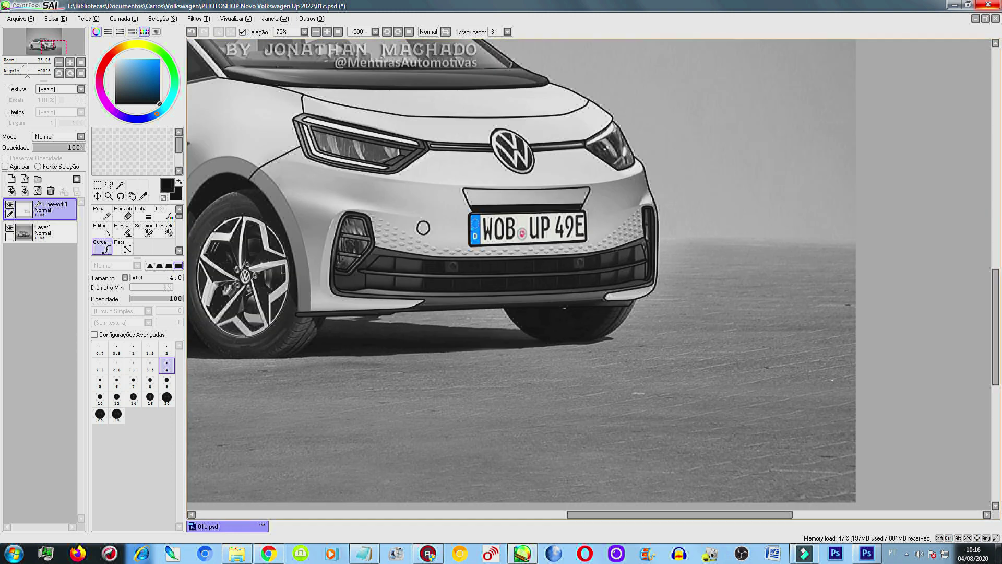
scroll(522, 156, up, 3)
mouse_move(679, 157)
mouse_down()
mouse_move(371, 144)
mouse_move(920, 368)
mouse_up()
drag(386, 292, 752, 411)
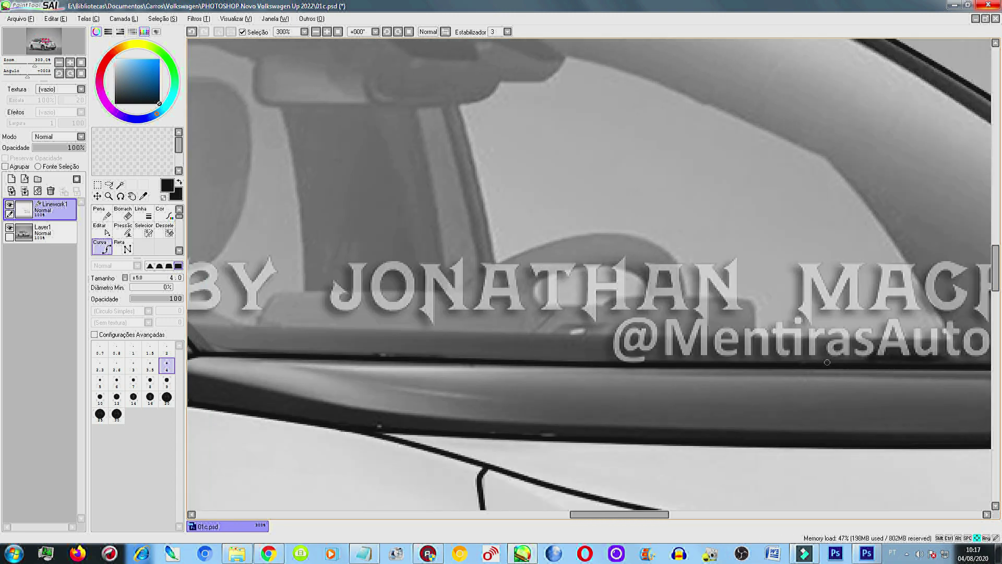
drag(402, 88, 647, 212)
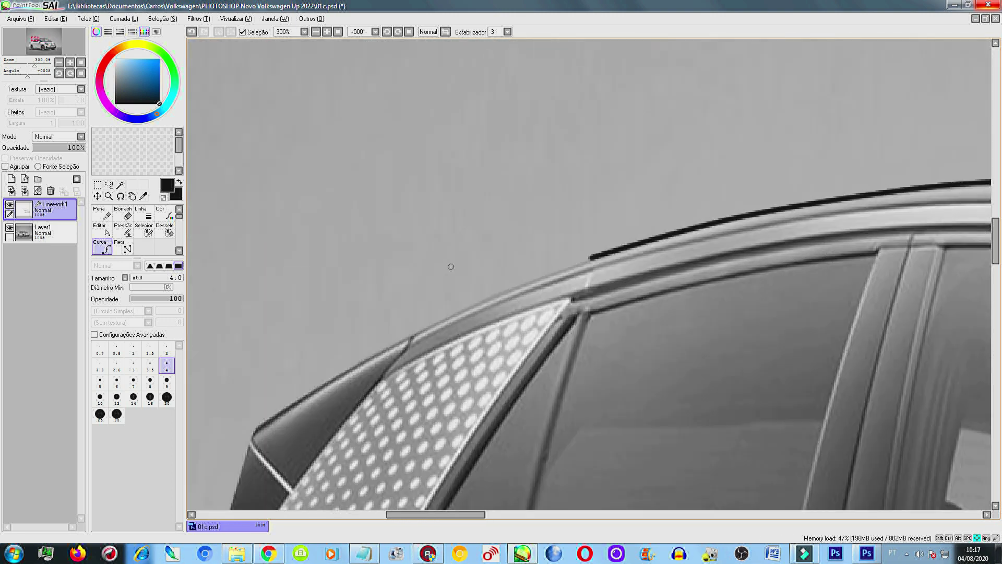
drag(376, 181, 329, 271)
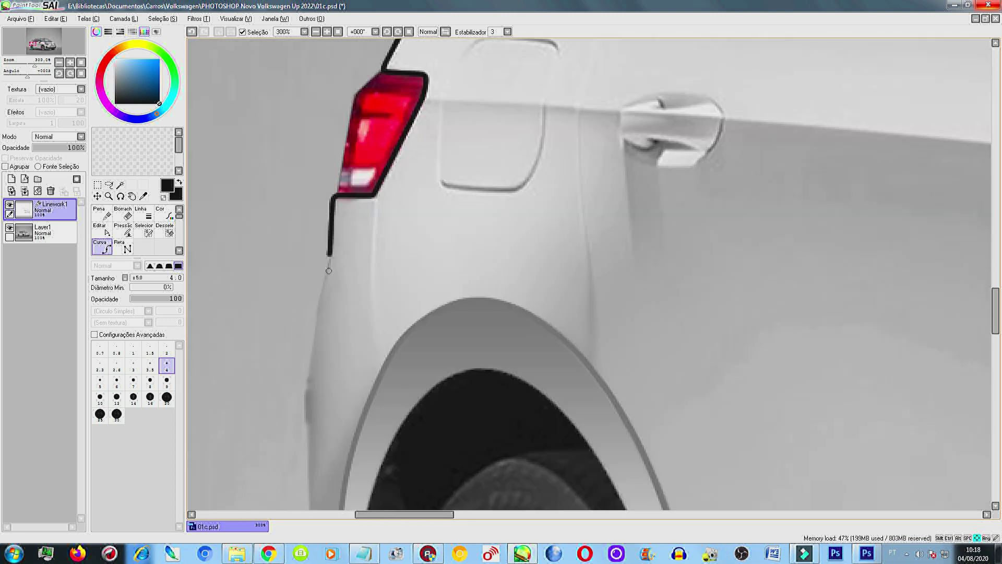
scroll(329, 271, down, 3)
scroll(355, 277, up, 3)
scroll(381, 284, up, 3)
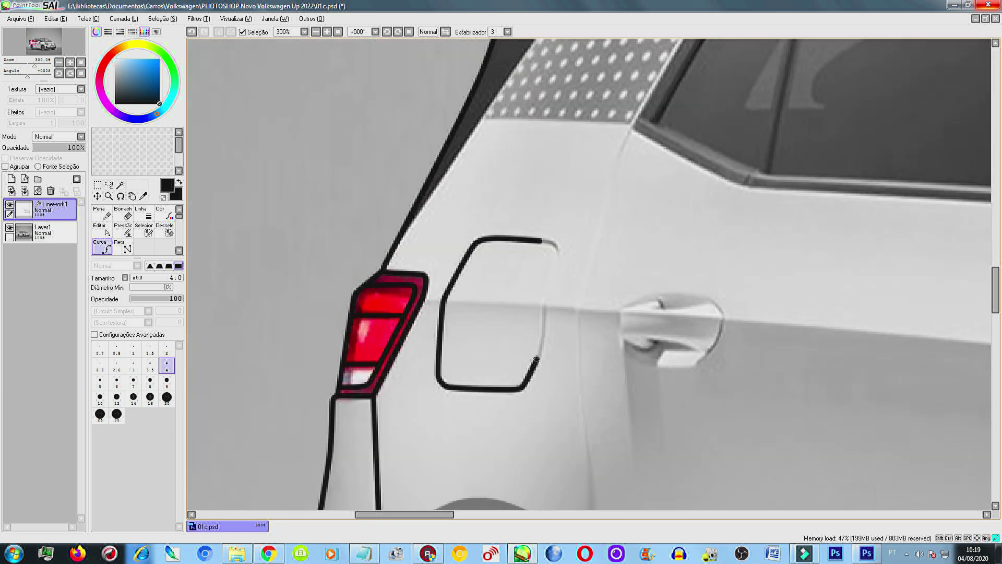
scroll(899, 277, up, 5)
scroll(782, 251, right, 10)
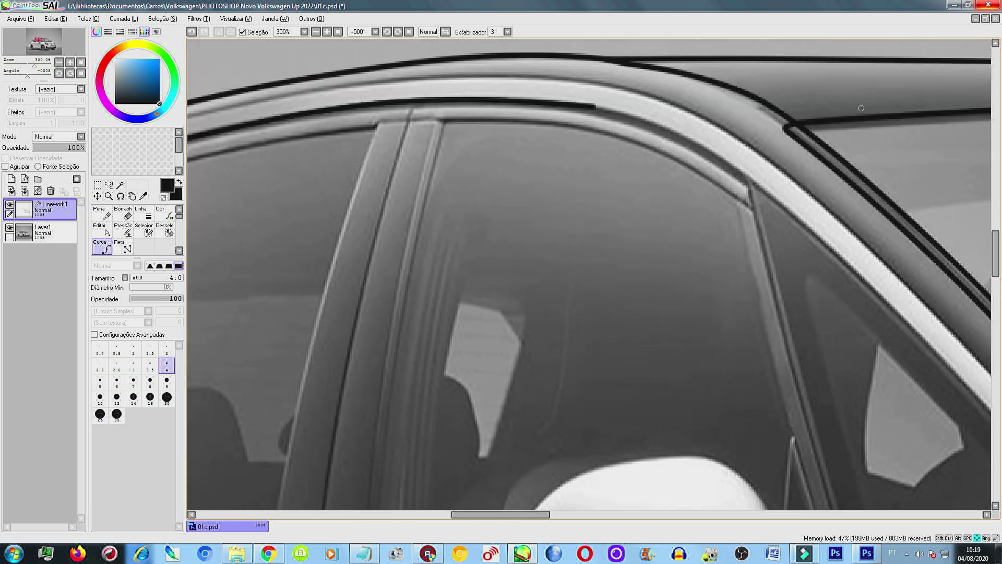
scroll(660, 219, left, 5)
scroll(636, 302, down, 3)
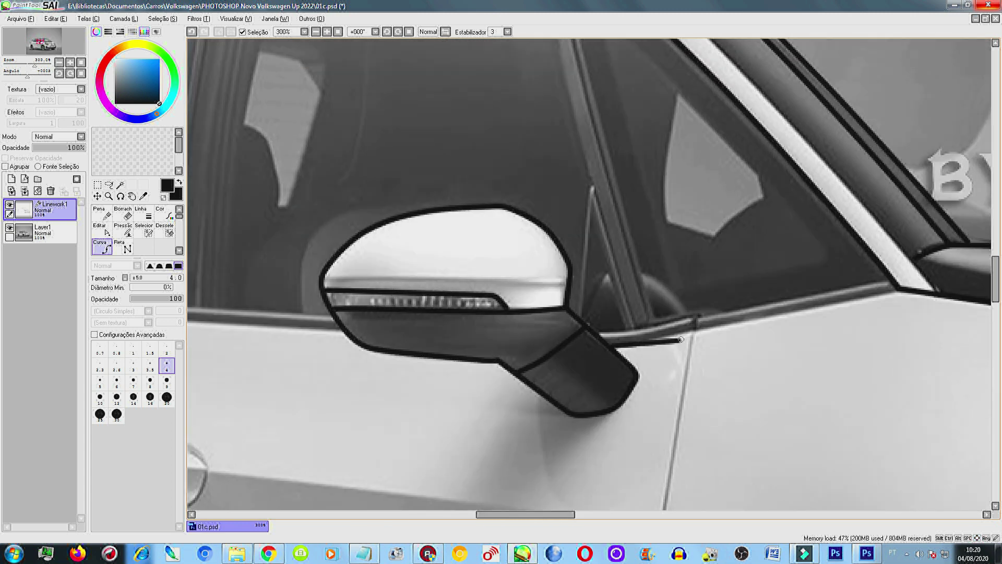
scroll(681, 339, left, 10)
scroll(944, 439, right, 10)
scroll(944, 438, up, 3)
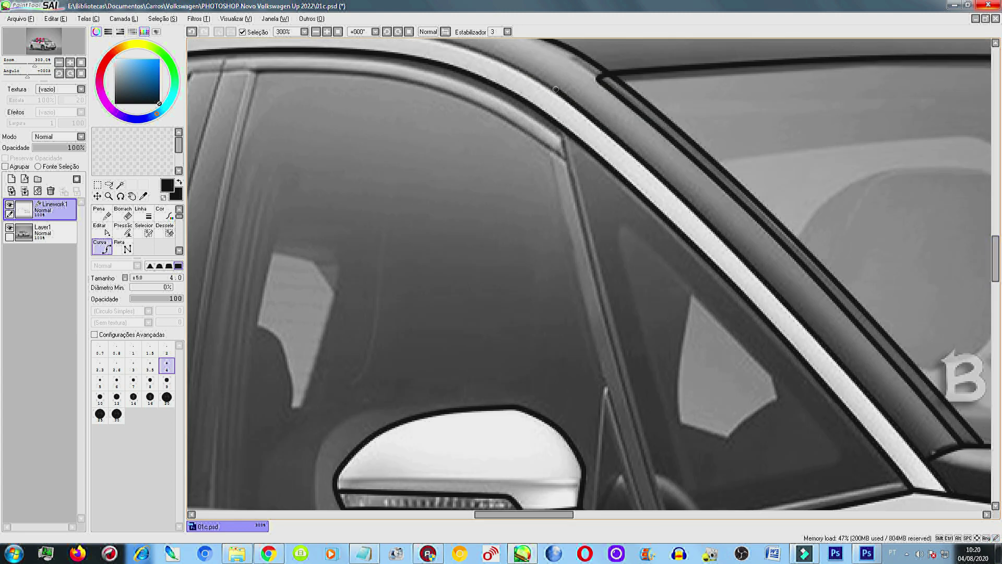
scroll(556, 90, up, 3)
scroll(470, 208, left, 10)
scroll(417, 251, left, 1)
scroll(370, 272, down, 2)
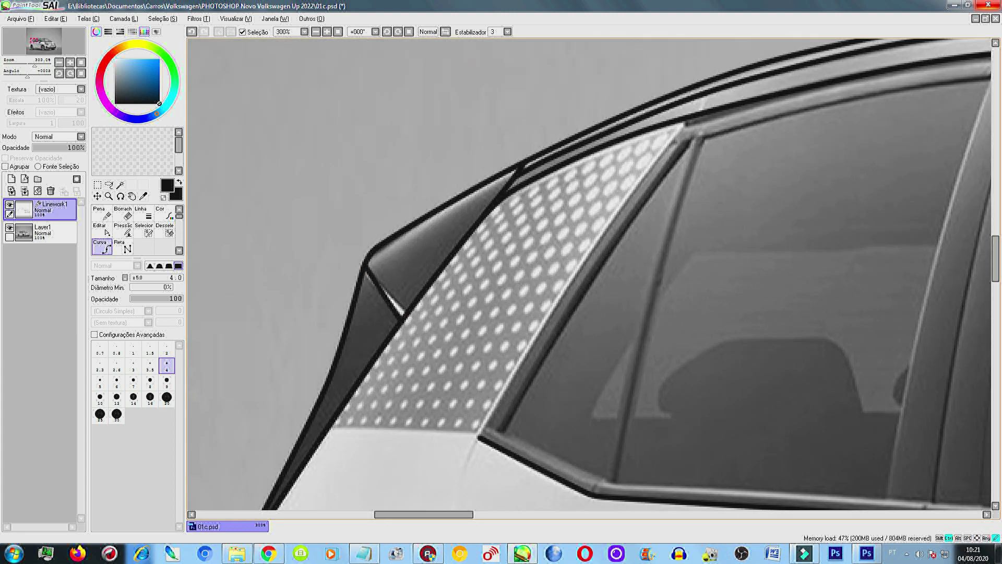
scroll(589, 274, down, 3)
scroll(589, 274, down, 3)
scroll(589, 274, down, 2)
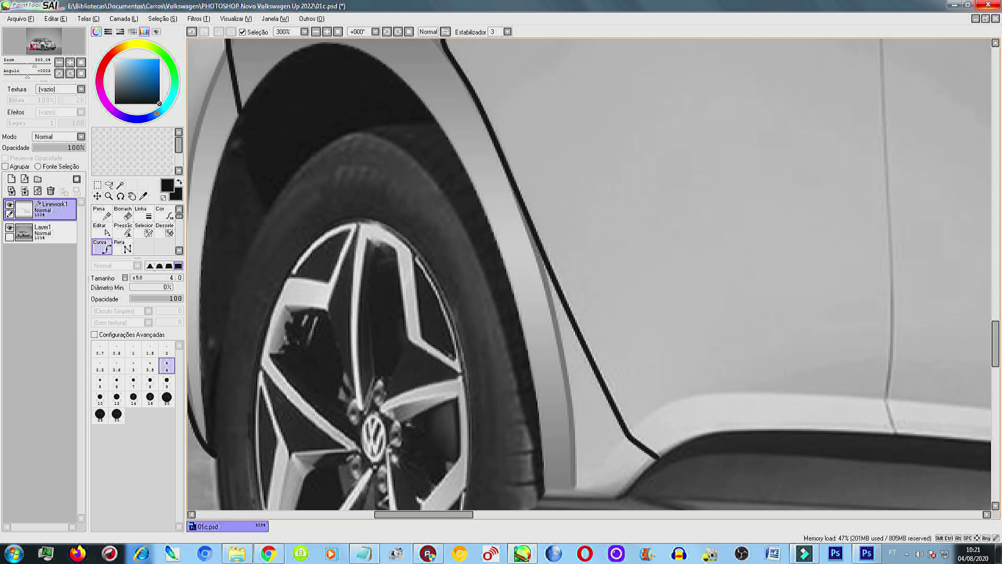
scroll(588, 274, up, 5)
scroll(588, 274, right, 3)
scroll(589, 274, down, 2)
scroll(588, 274, right, 3)
scroll(588, 274, down, 3)
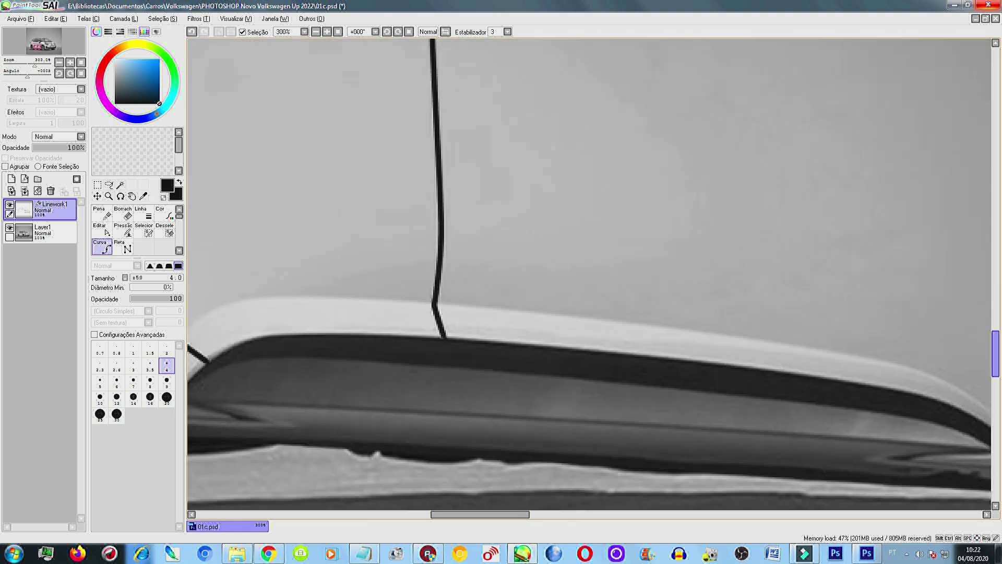
scroll(639, 286, up, 5)
scroll(639, 286, down, 4)
scroll(639, 286, down, 3)
scroll(639, 286, right, 3)
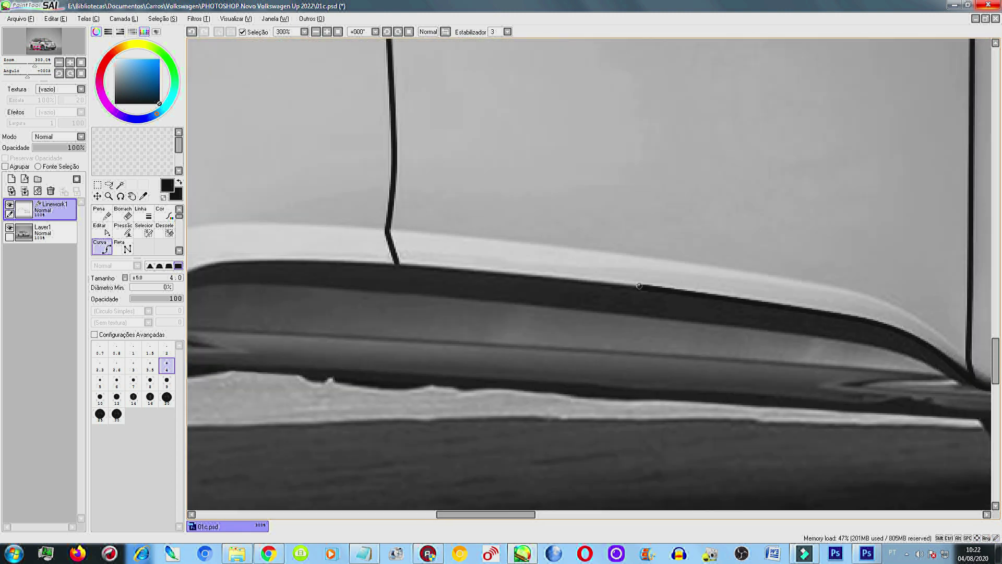
scroll(638, 286, left, 3)
scroll(639, 286, right, 3)
scroll(639, 286, down, 3)
scroll(638, 286, up, 3)
Save the line art file and keep checking the traced side details
key(ctrl+s)
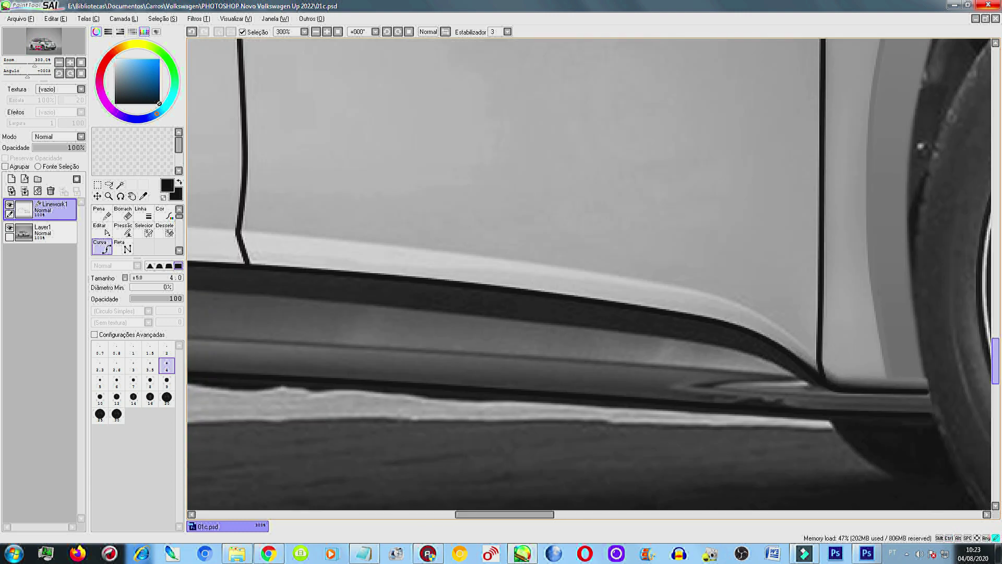
scroll(693, 55, right, 5)
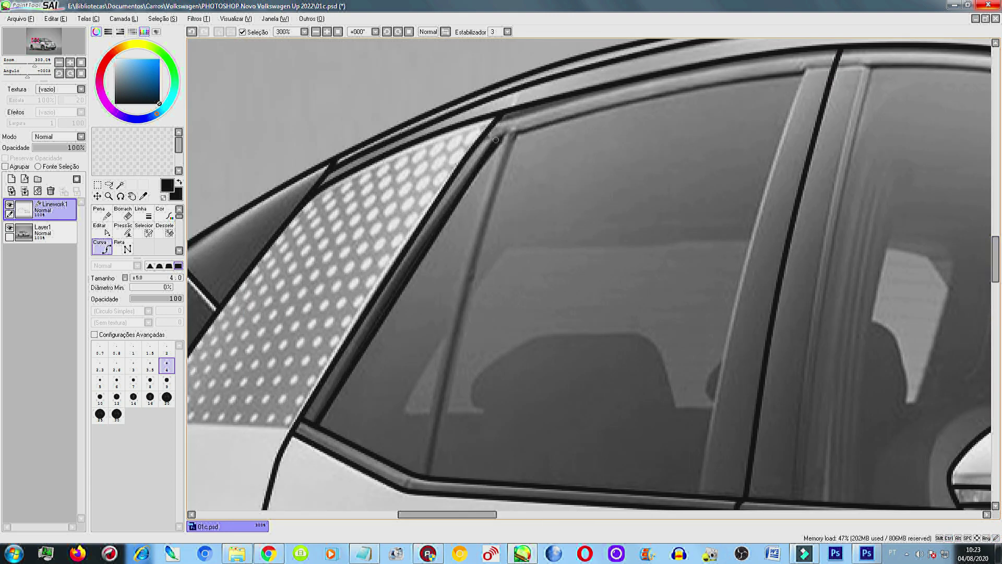
scroll(693, 55, up, 3)
scroll(812, 155, down, 2)
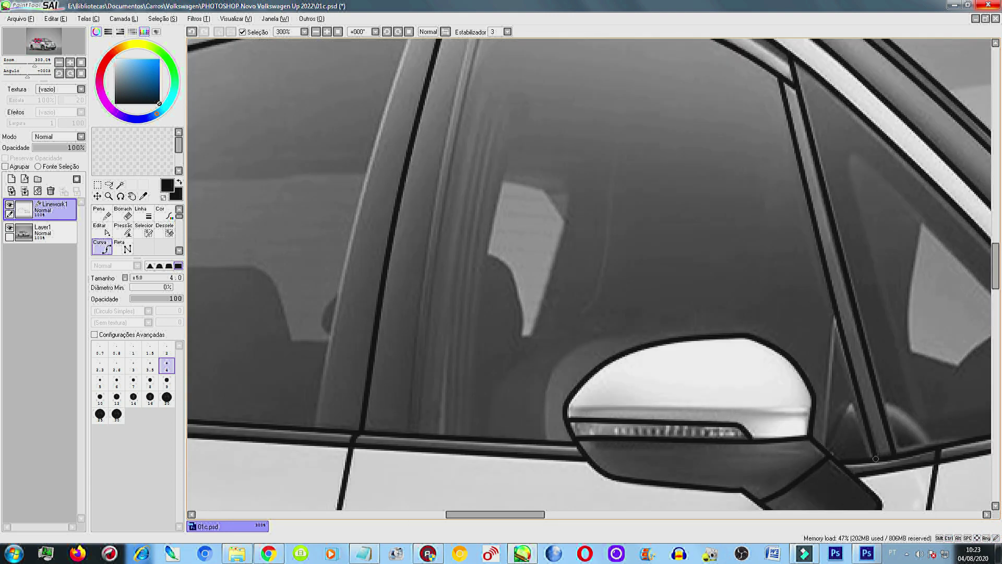
scroll(875, 458, right, 2)
scroll(875, 458, left, 3)
scroll(875, 458, up, 3)
scroll(875, 458, left, 4)
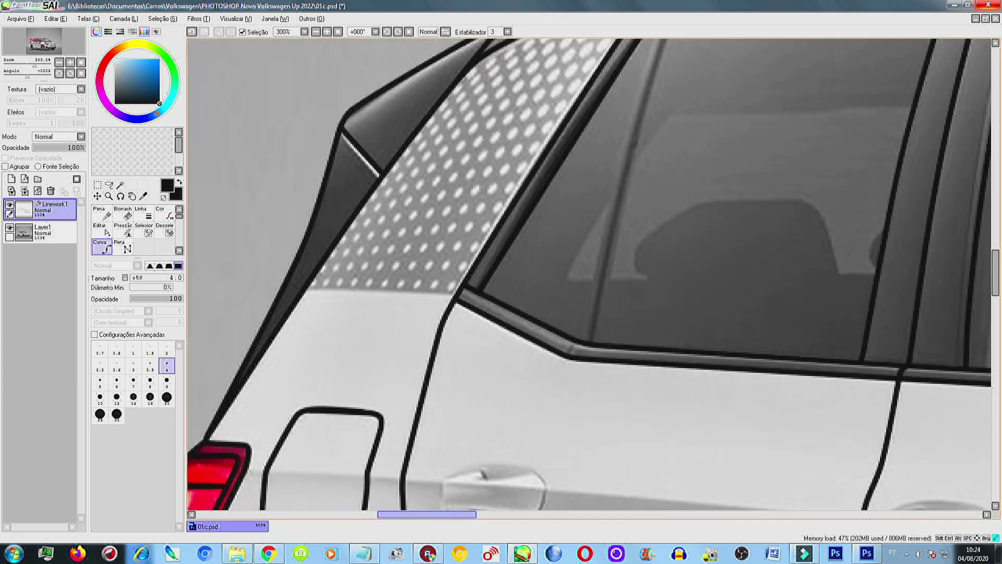
scroll(553, 465, up, 3)
scroll(554, 465, right, 1)
scroll(620, 149, down, 4)
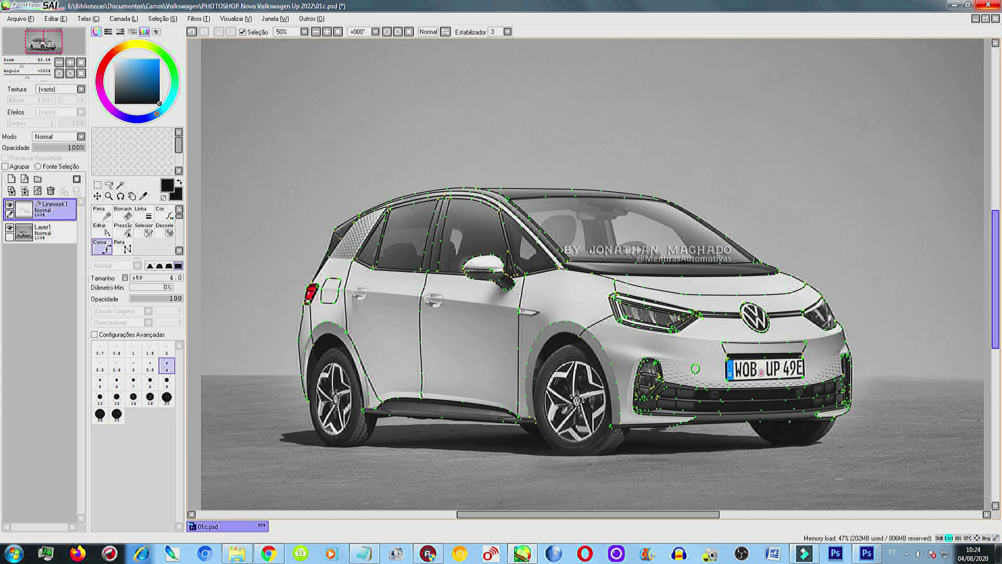
Pan around the canvas and zoom out to see the whole side of the car
scroll(689, 457, up, 5)
scroll(566, 471, down, 3)
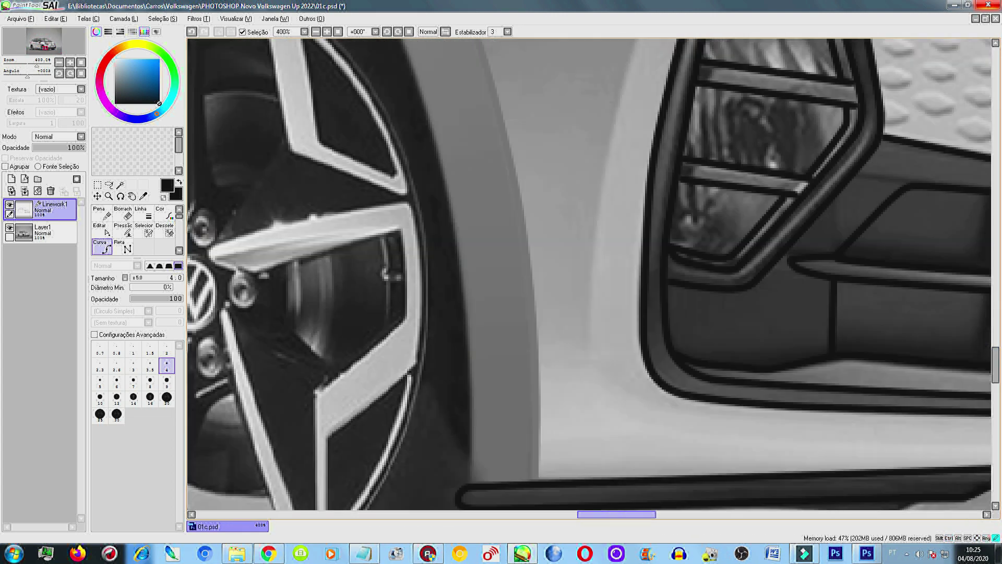
scroll(772, 296, right, 5)
scroll(374, 457, left, 3)
scroll(374, 457, left, 3)
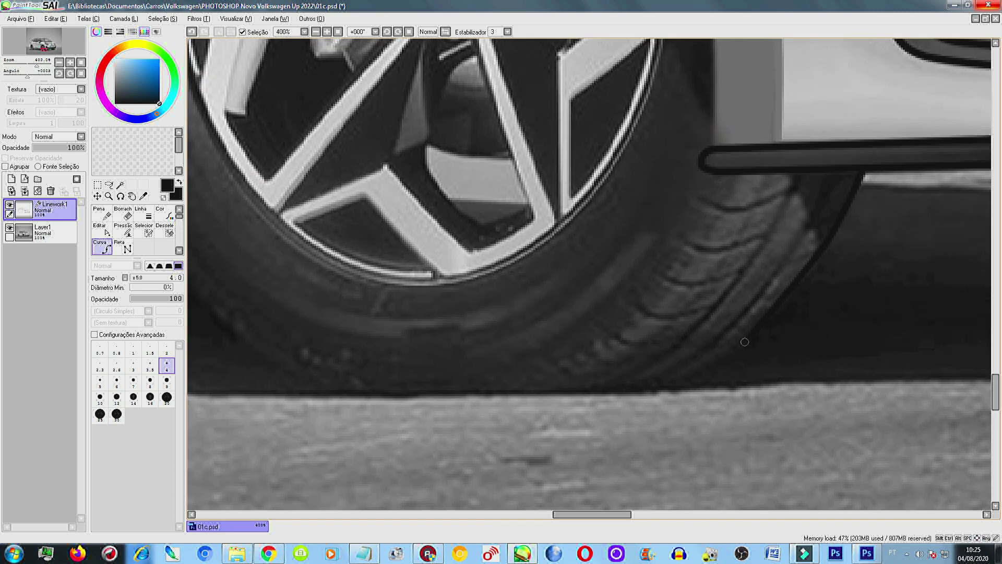
scroll(360, 433, left, 2)
scroll(346, 405, up, 3)
scroll(346, 405, up, 3)
scroll(346, 406, down, 5)
scroll(346, 406, right, 2)
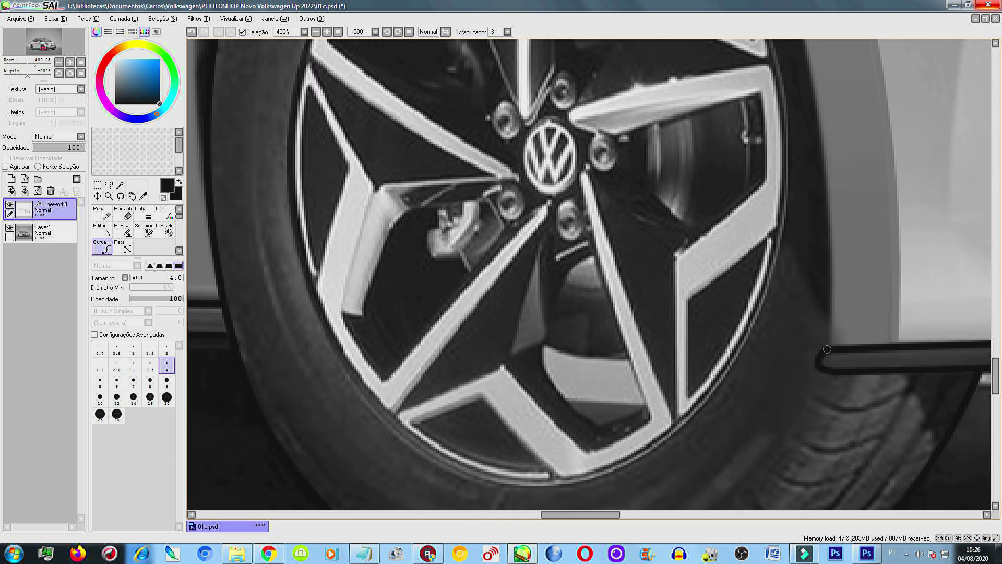
scroll(409, 78, up, 4)
scroll(409, 78, up, 1)
scroll(409, 77, down, 3)
scroll(449, 177, down, 3)
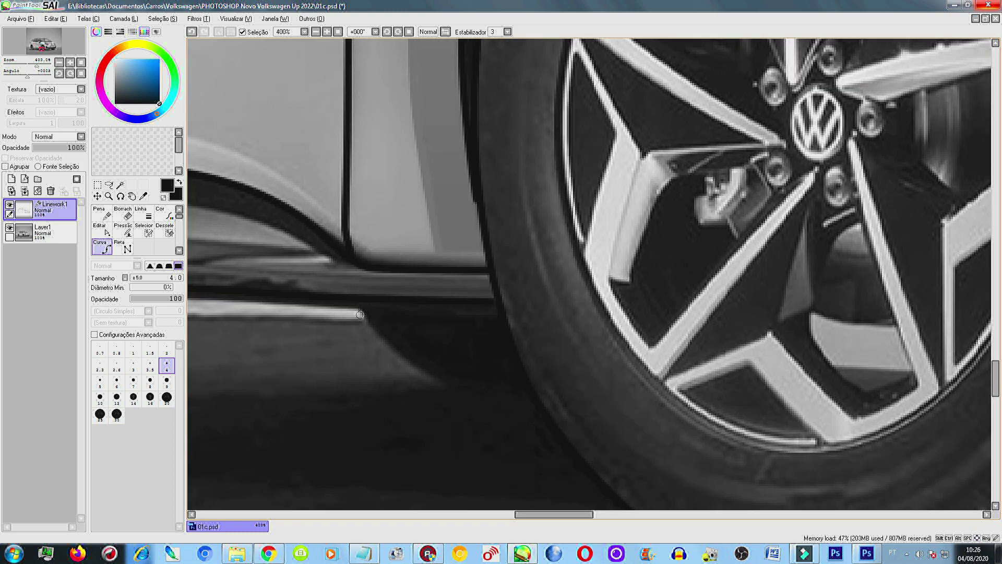
scroll(522, 365, left, 5)
scroll(568, 477, left, 5)
scroll(568, 477, left, 3)
scroll(626, 428, up, 5)
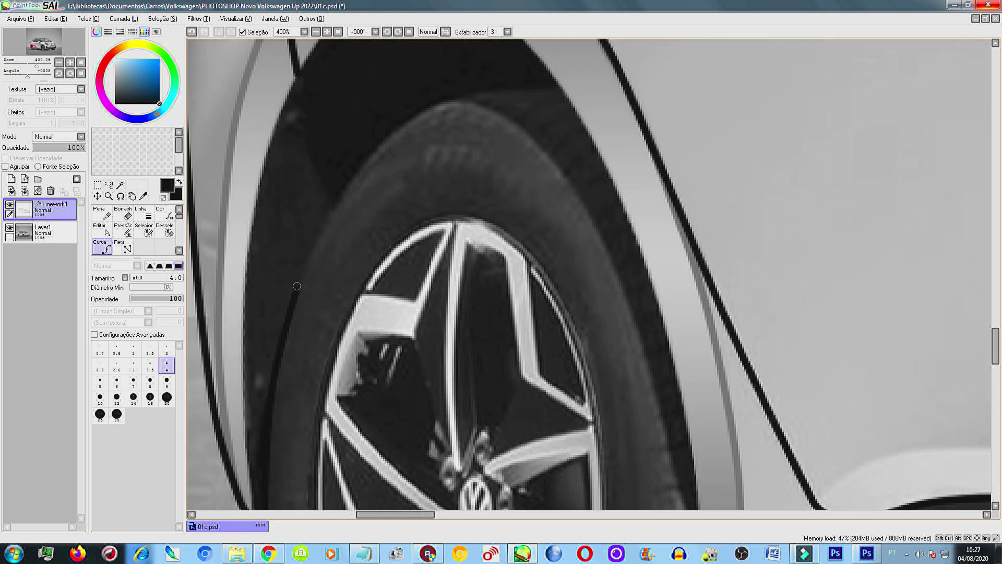
scroll(701, 381, up, 1)
scroll(701, 382, down, 4)
key(minus)
scroll(701, 381, up, 2)
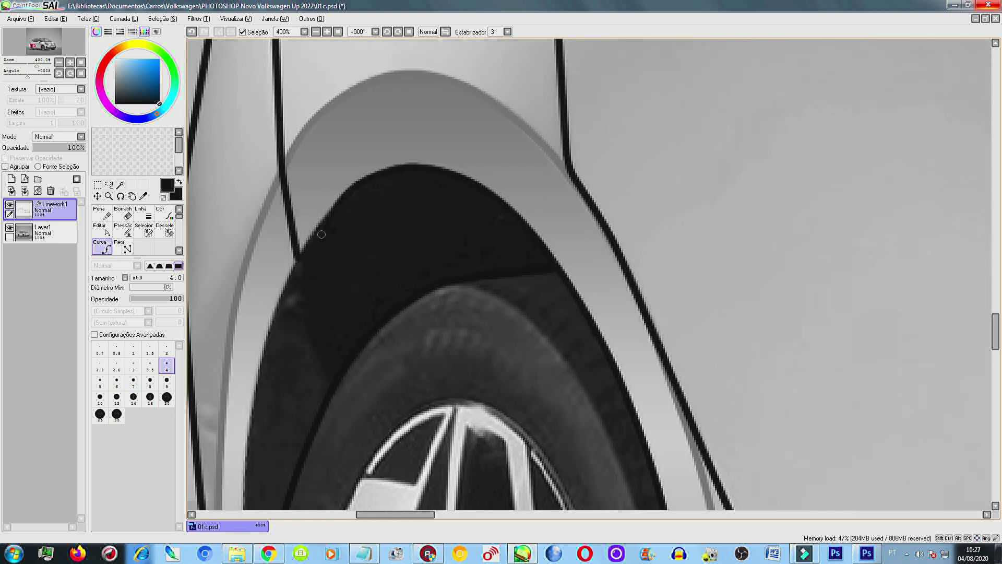
key(minus)
key(minus)
key(minus)
Set the brush size to 1 and zoom in on the door handle
click(133, 348)
key(plus)
key(plus)
key(plus)
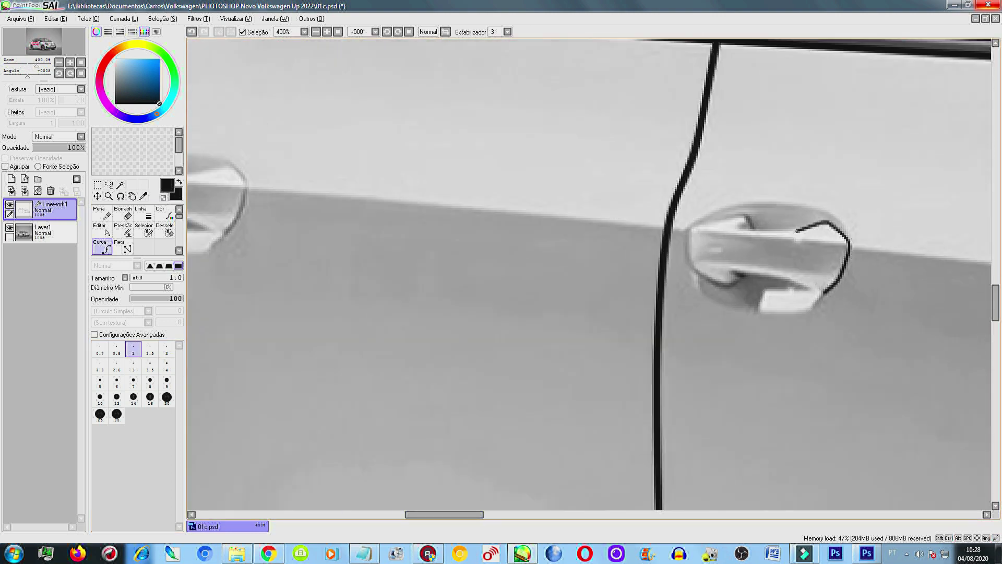
scroll(471, 433, left, 5)
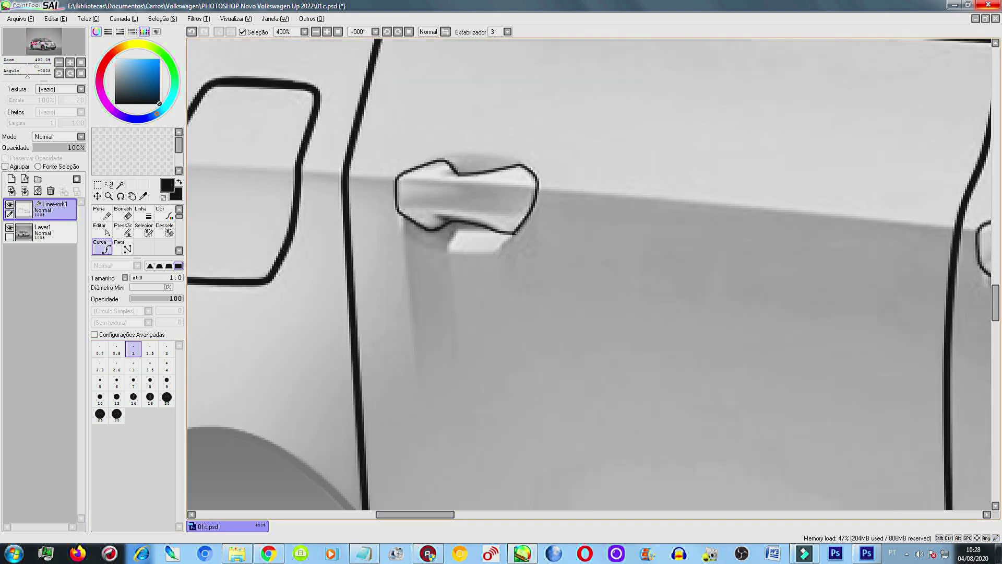
scroll(716, 390, right, 5)
scroll(407, 322, right, 5)
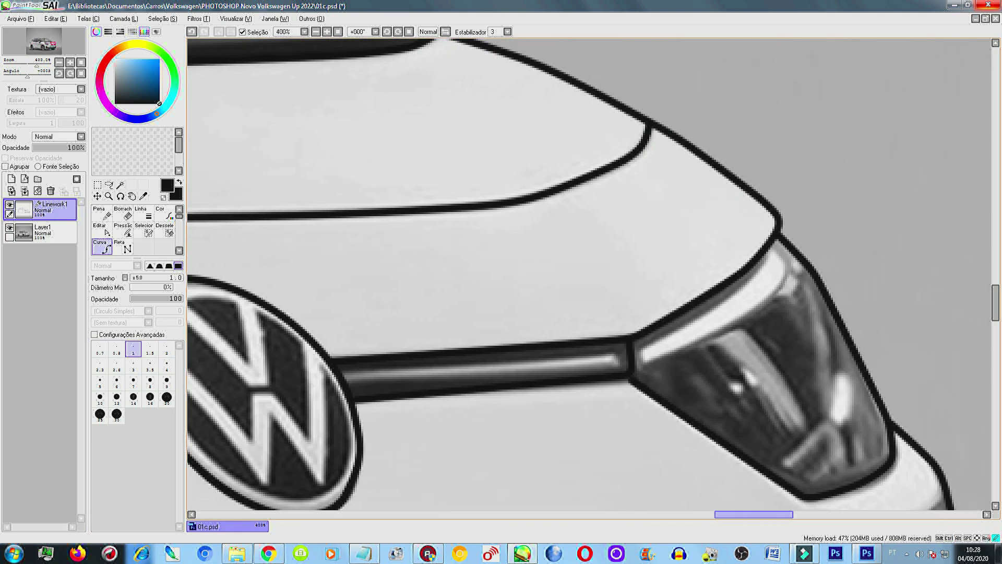
scroll(769, 449, right, 2)
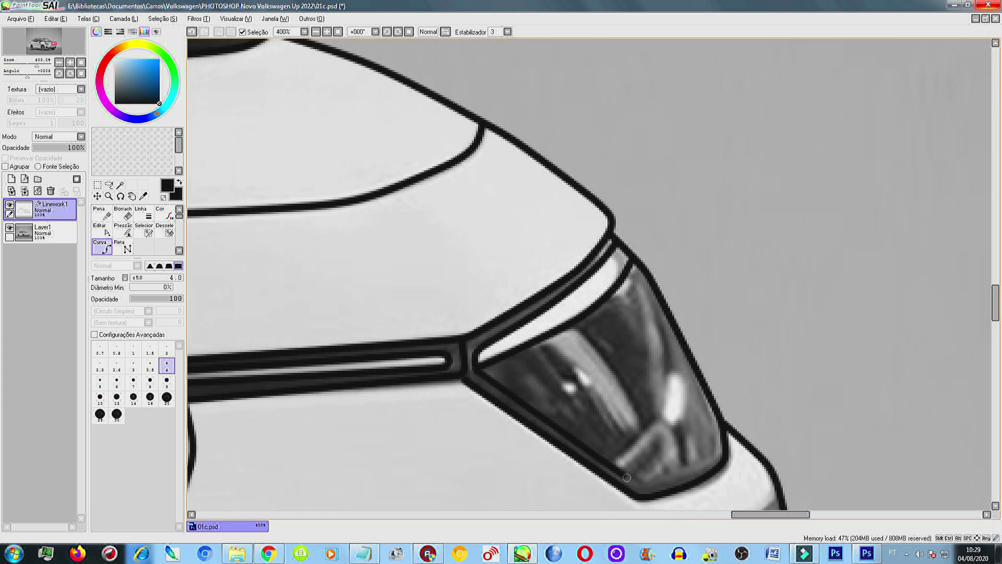
scroll(769, 450, left, 5)
scroll(770, 450, right, 5)
scroll(751, 480, down, 2)
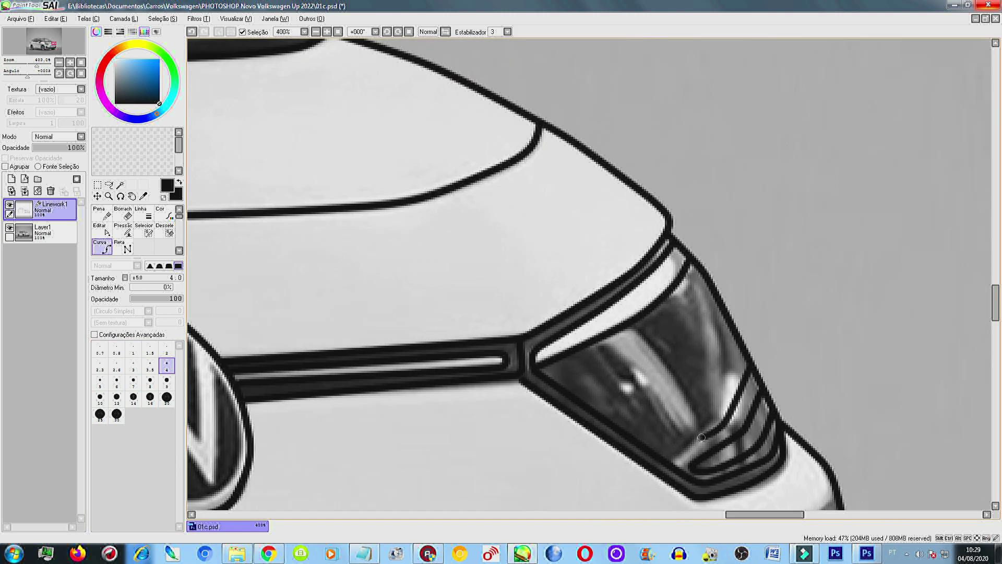
scroll(751, 479, down, 2)
scroll(751, 480, down, 2)
Back in Photoshop, zoom in and lasso the front fog light and adjacent lower bumper
key(alt+Tab)
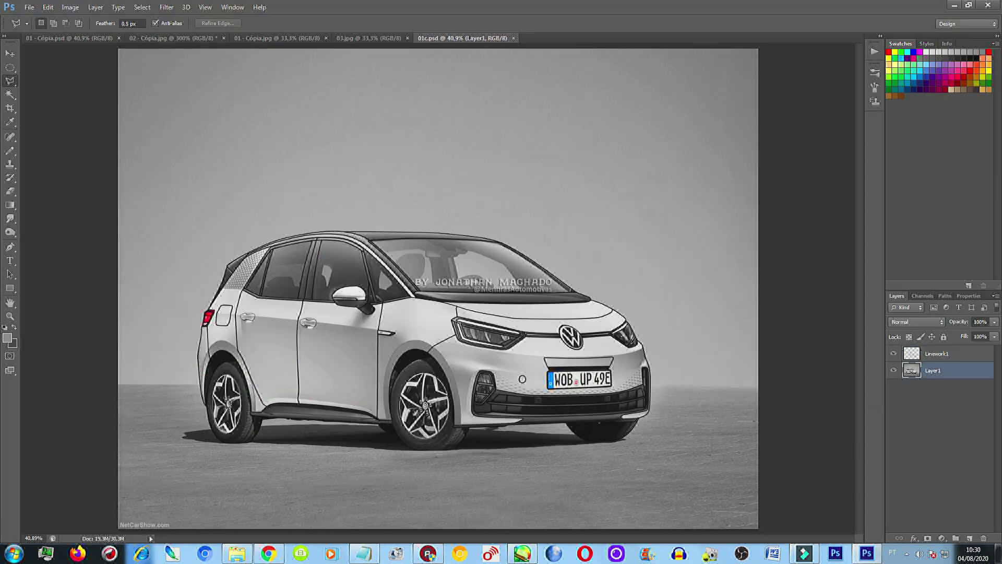
scroll(481, 402, up, 5)
drag(195, 202, 415, 372)
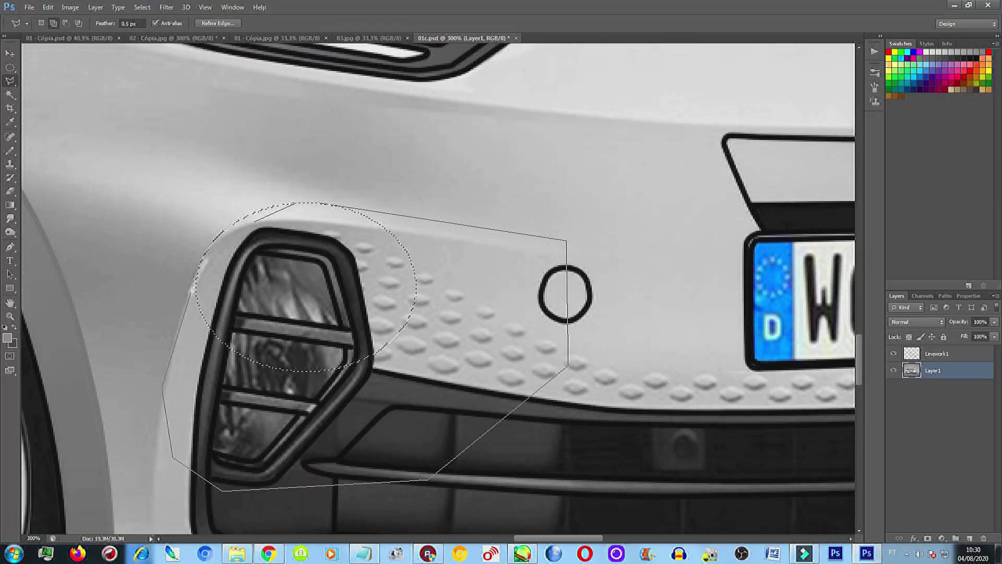